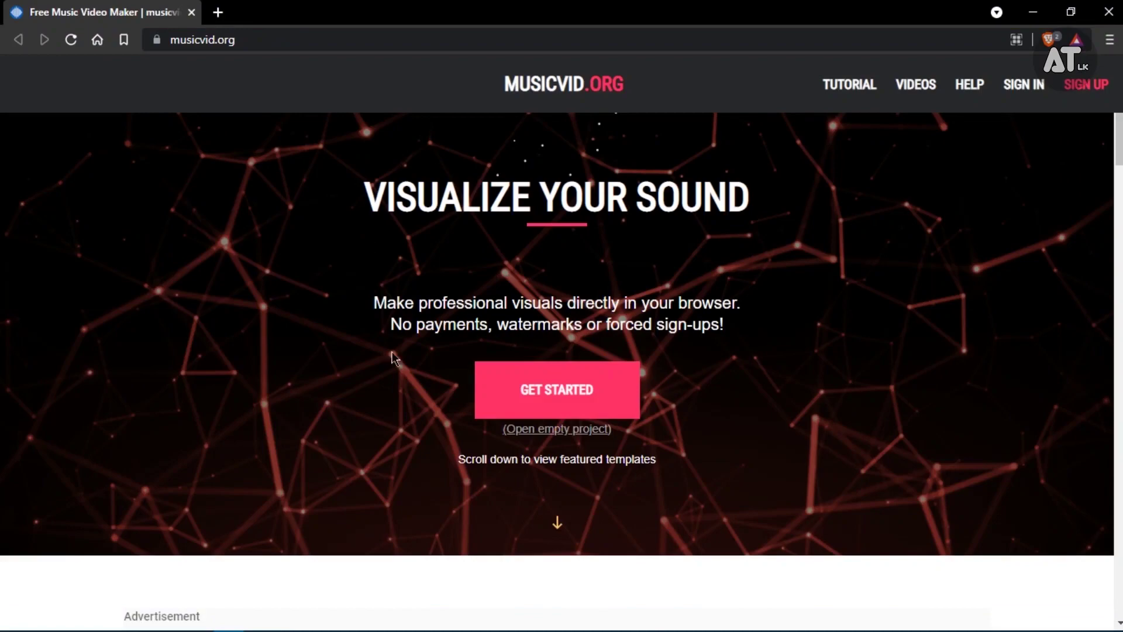
- Browse the featured projects and open the Monstercat Bar Visualizer template in the editor
scroll(393, 357, "down", 10)
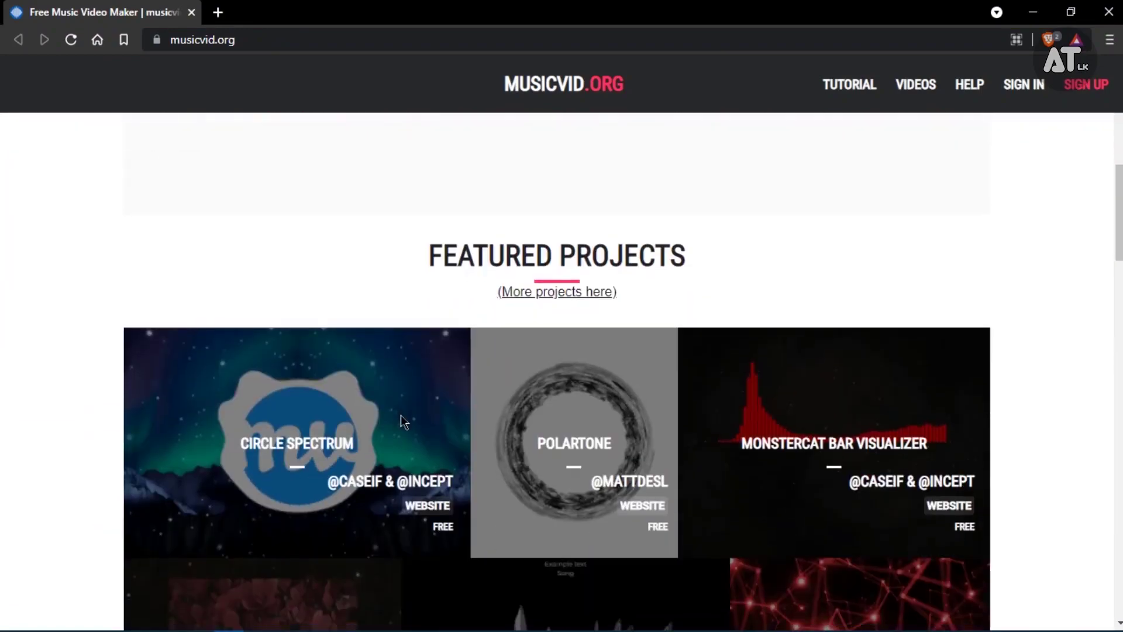
scroll(403, 421, "down", 4)
scroll(557, 433, "down", 3)
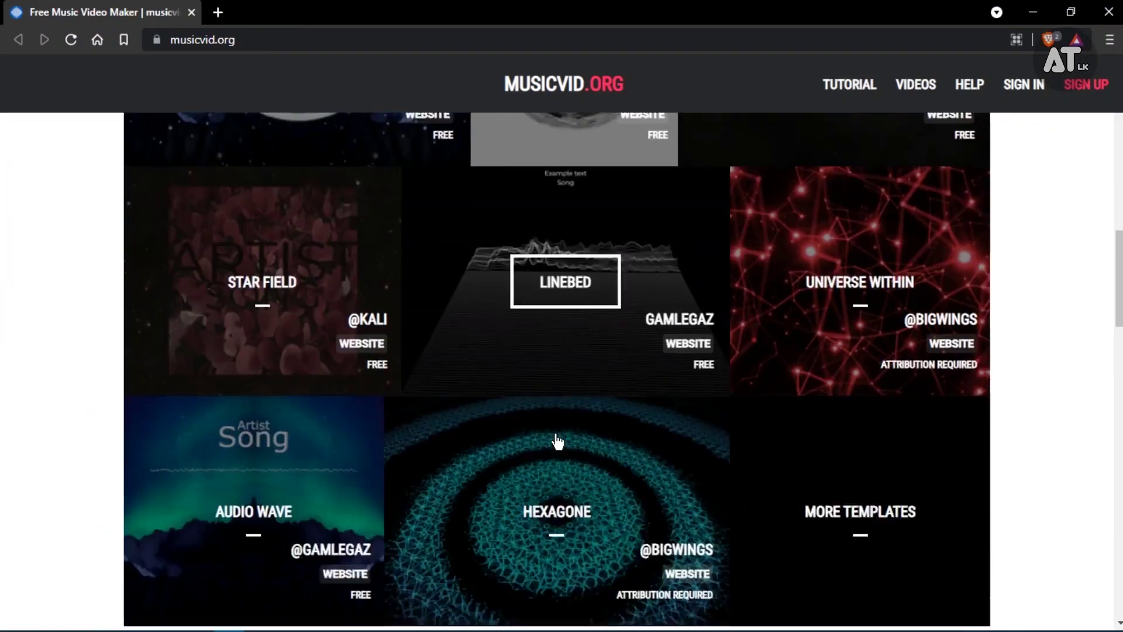
scroll(539, 447, "down", 2)
scroll(326, 462, "up", 5)
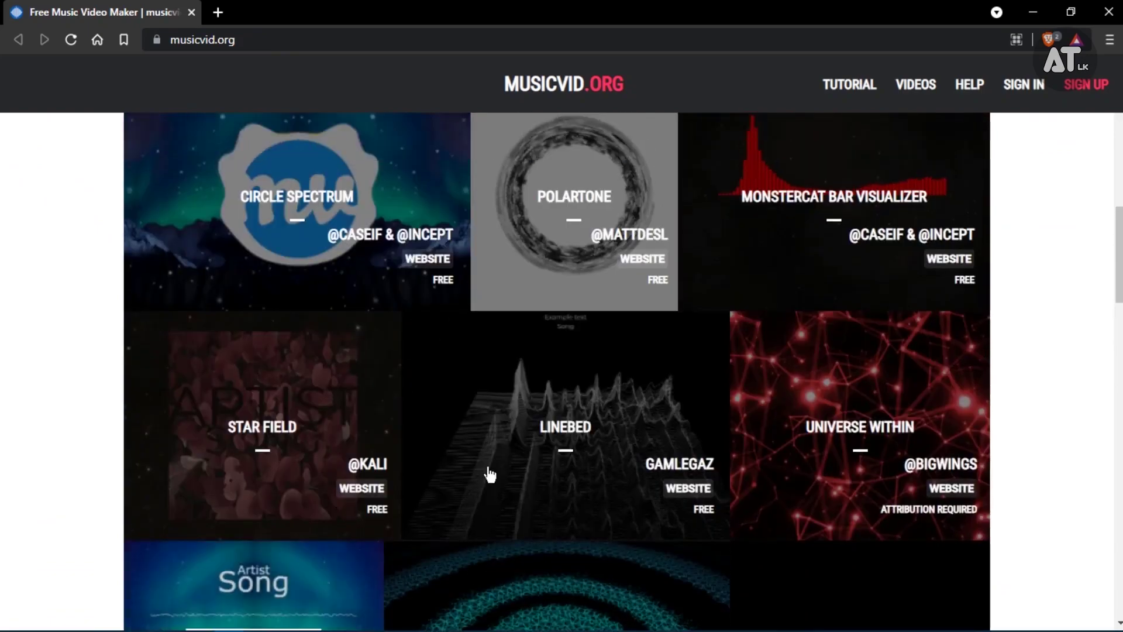
scroll(490, 474, "down", 3)
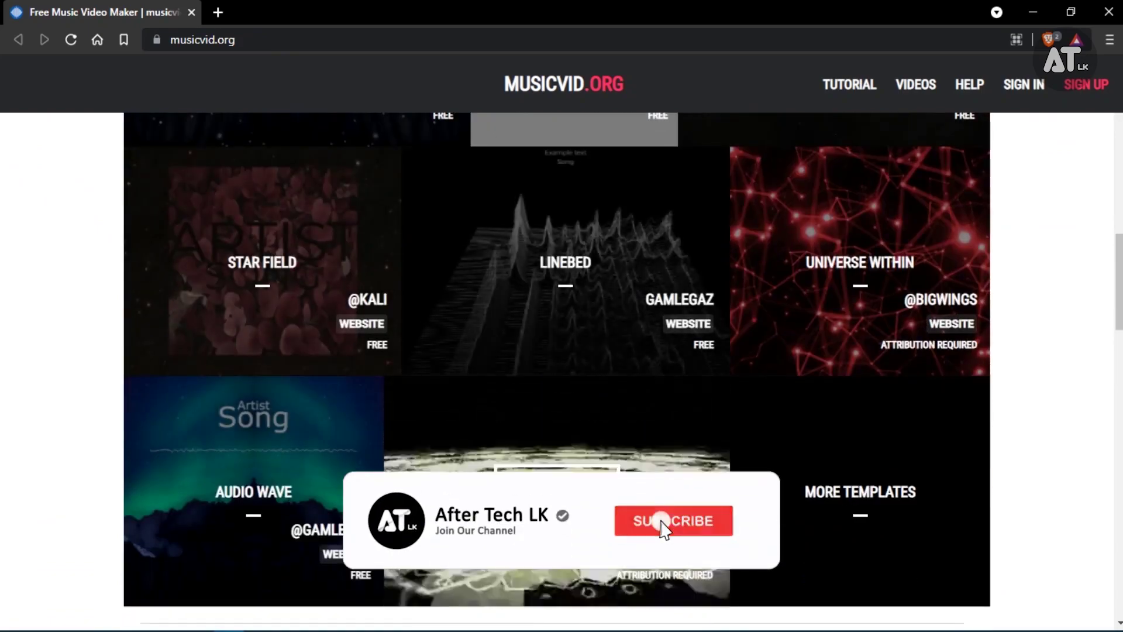
scroll(556, 351, "up", 3)
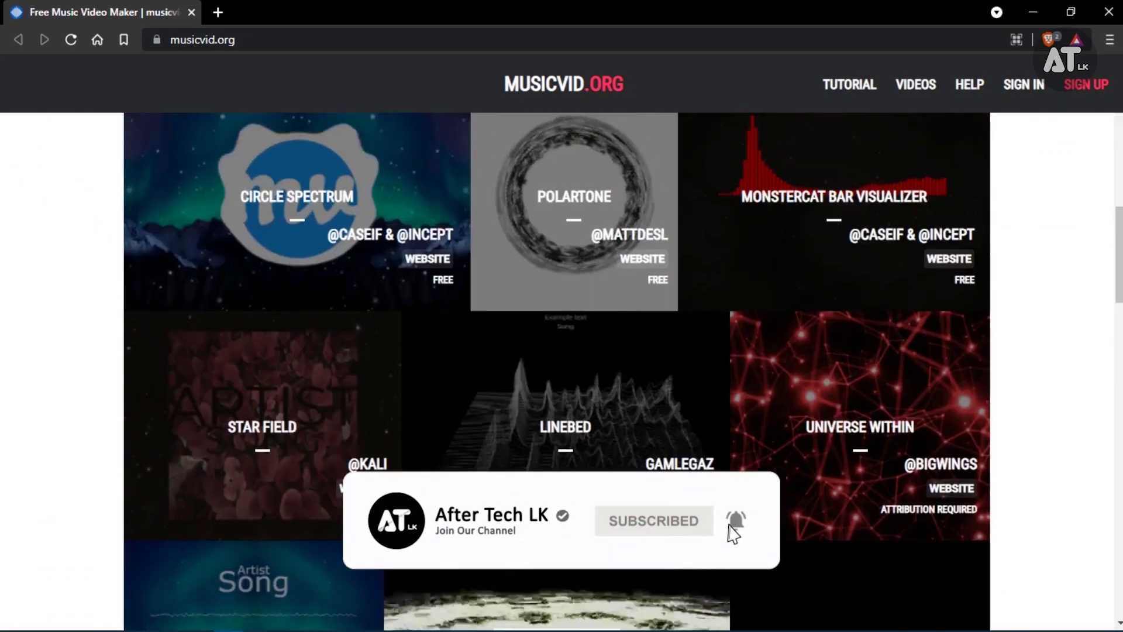
scroll(526, 514, "down", 1)
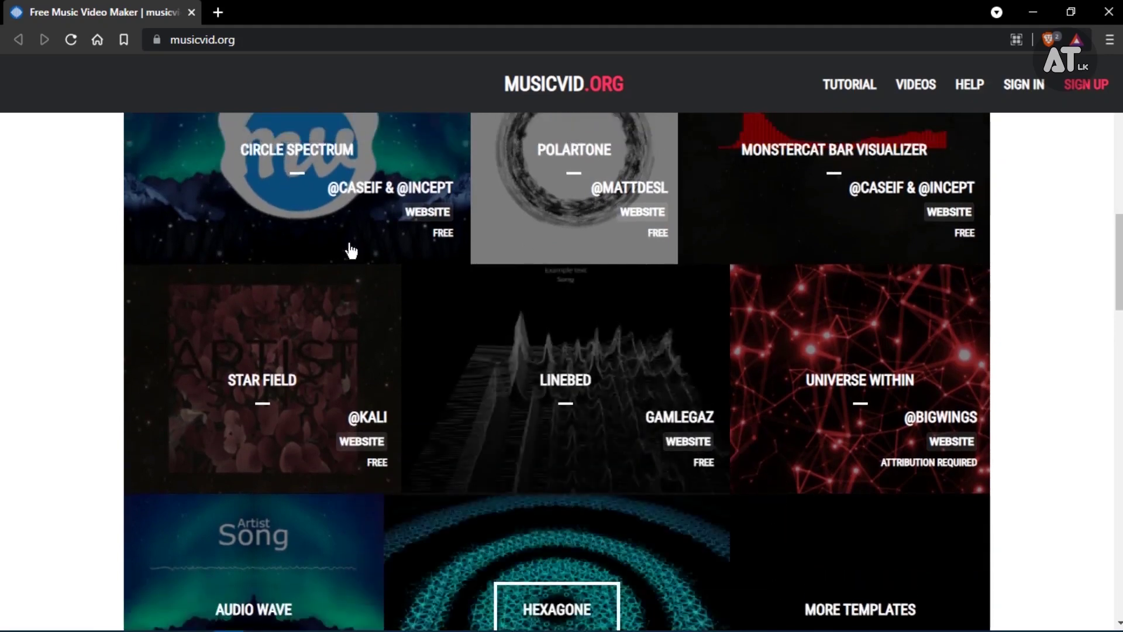
scroll(351, 251, "up", 2)
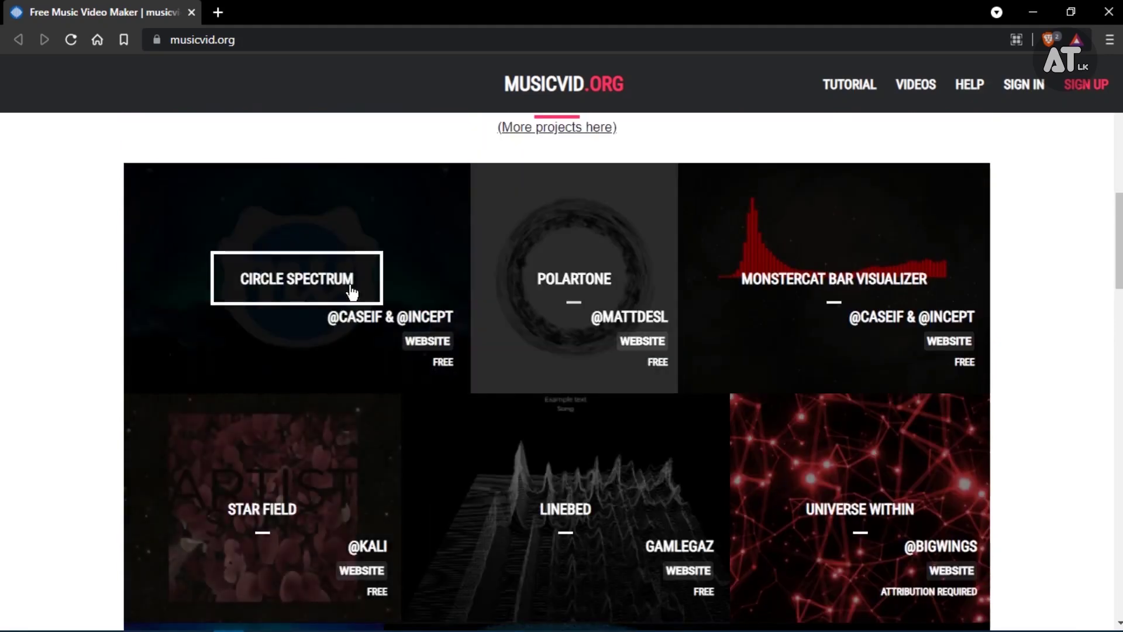
scroll(760, 438, "down", 4)
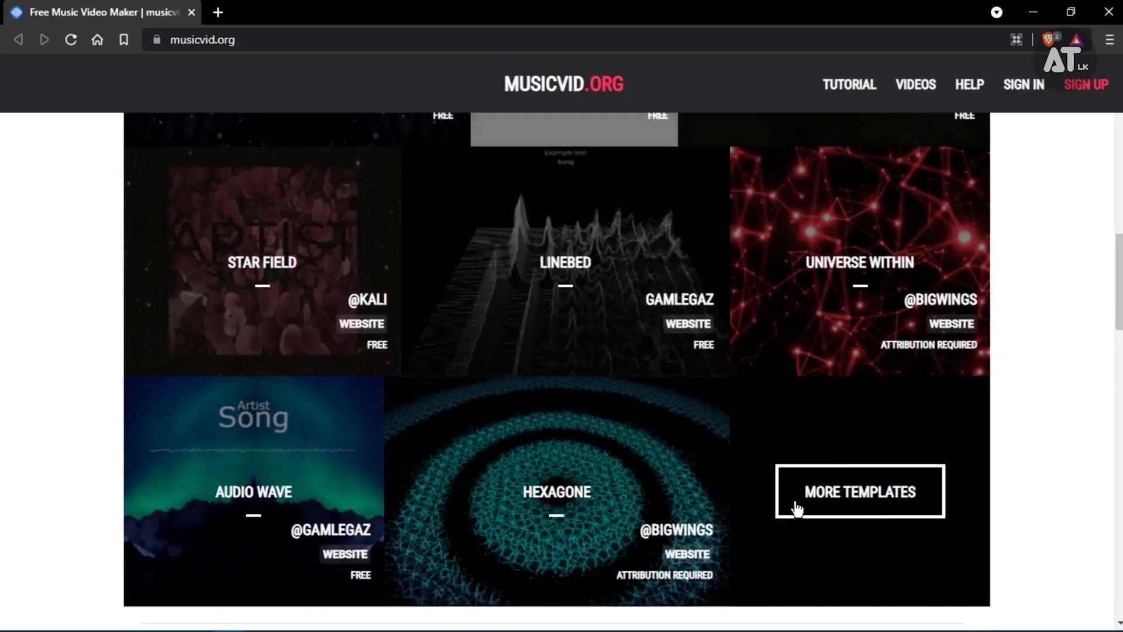
scroll(526, 536, "up", 1)
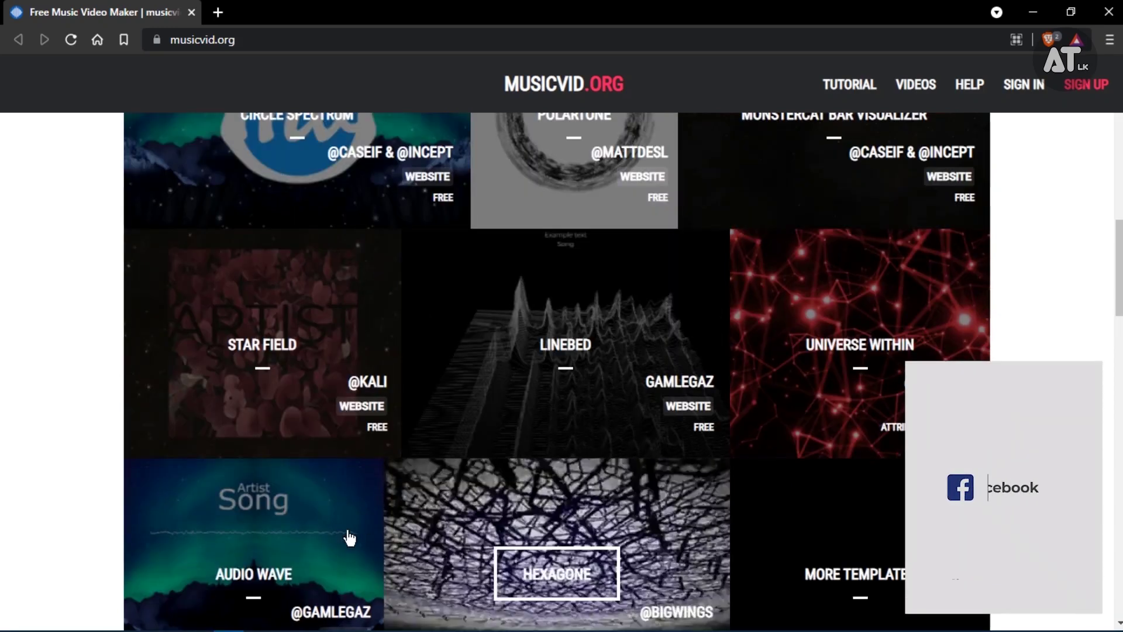
scroll(322, 541, "up", 2)
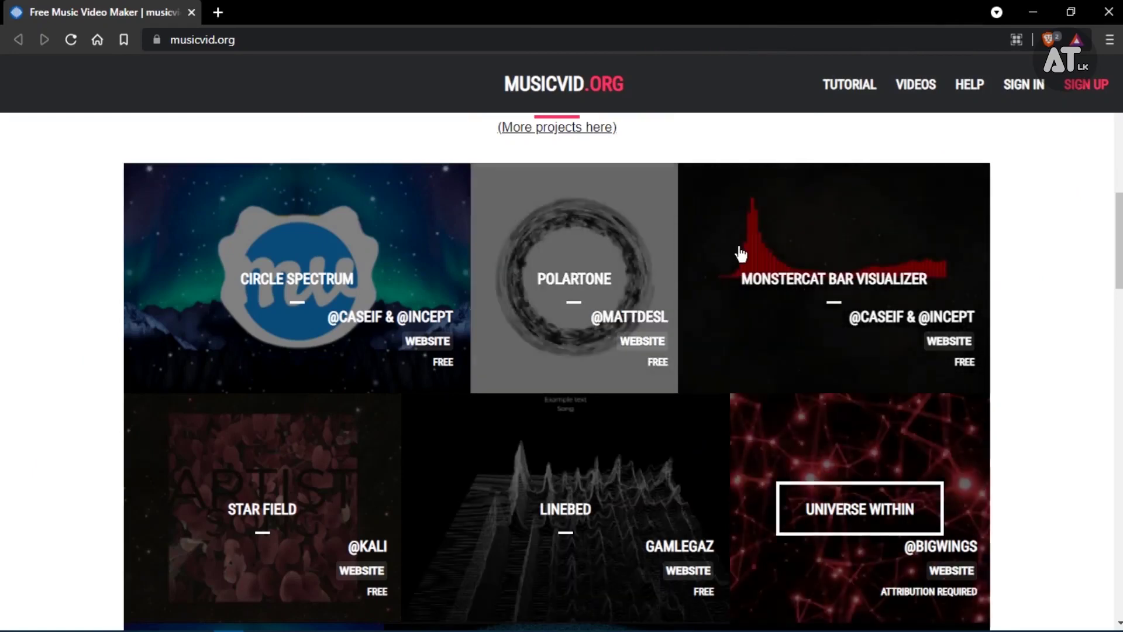
left_click(828, 277)
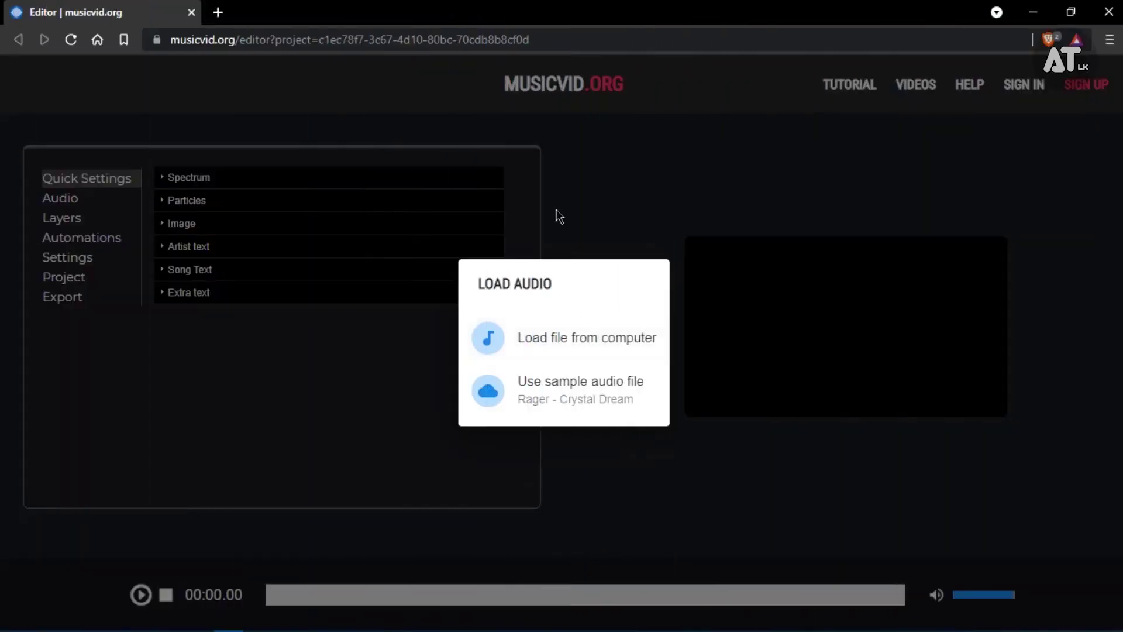
- Load an audio file from the computer's Downloads folder and play the opening seconds of the visualizer preview before pausing it
left_click_drag(482, 281, 574, 284)
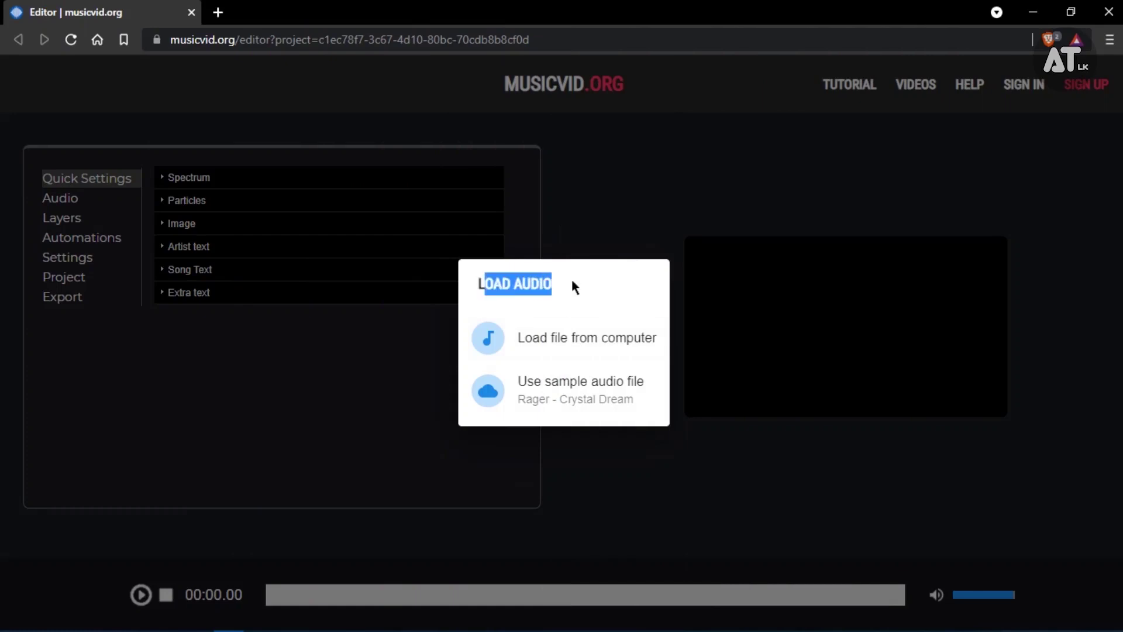
left_click(547, 283)
left_click(564, 349)
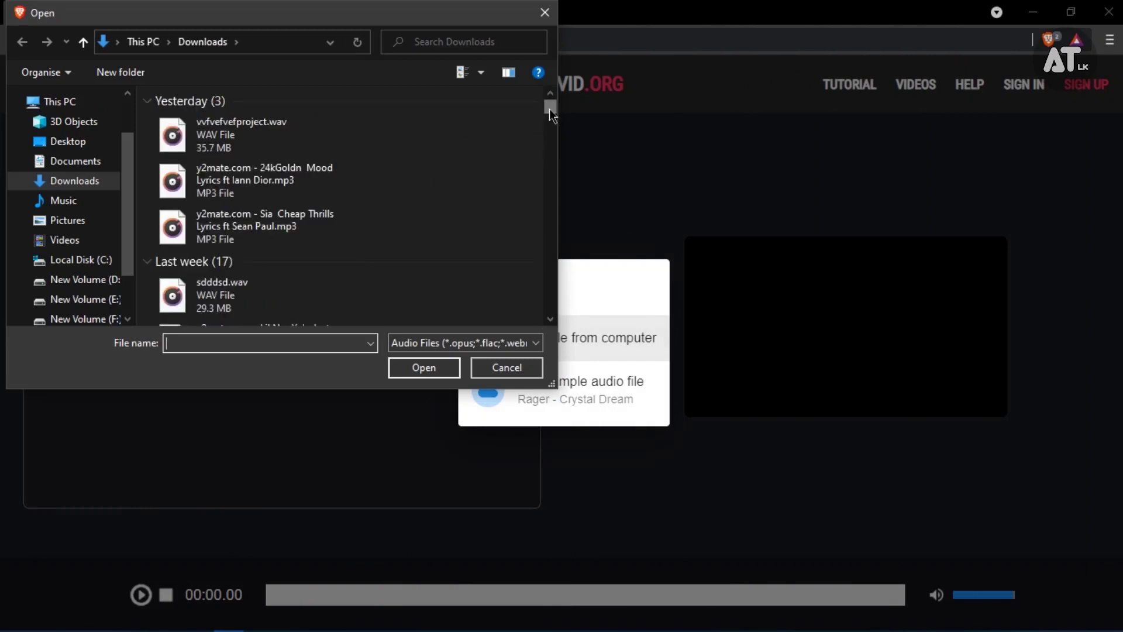
left_click_drag(550, 111, 552, 211)
double_click(250, 261)
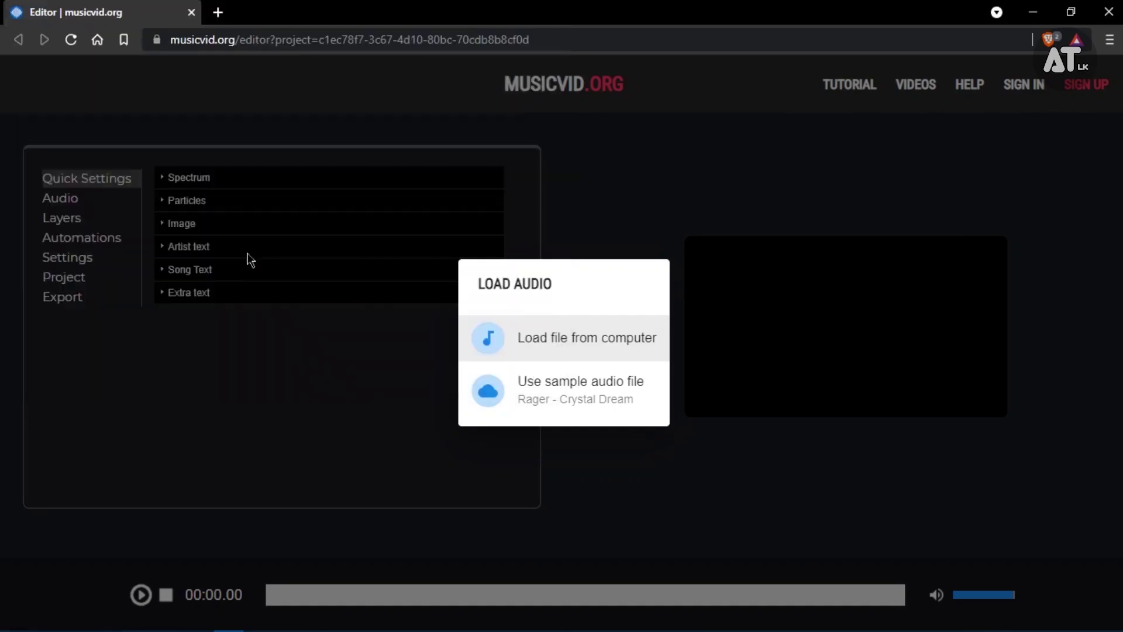
left_click(761, 507)
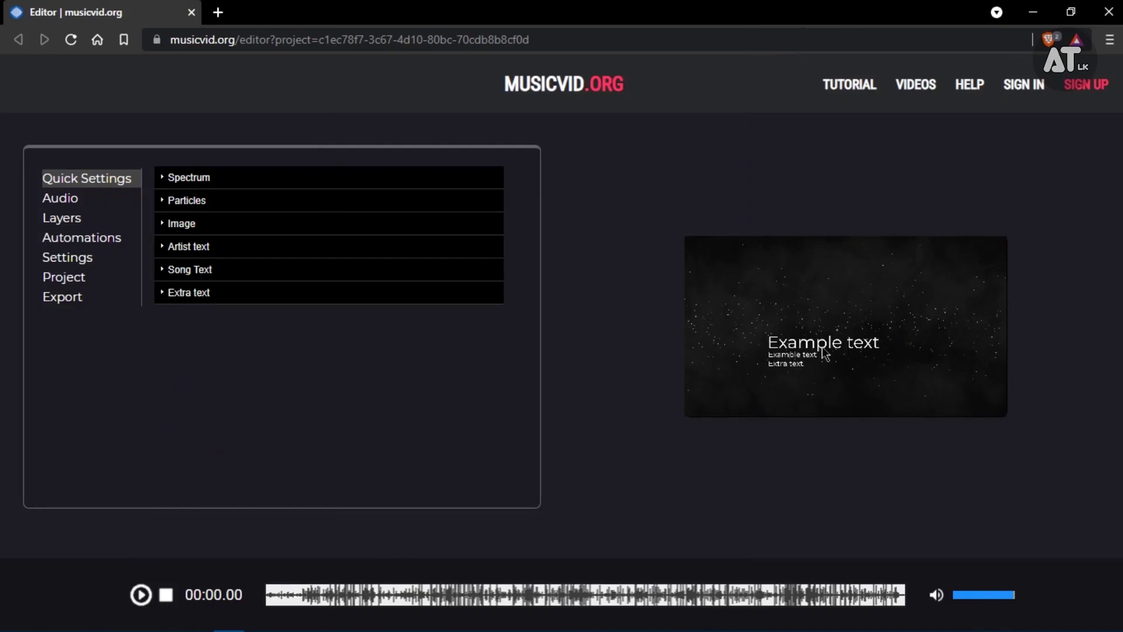
left_click(139, 597)
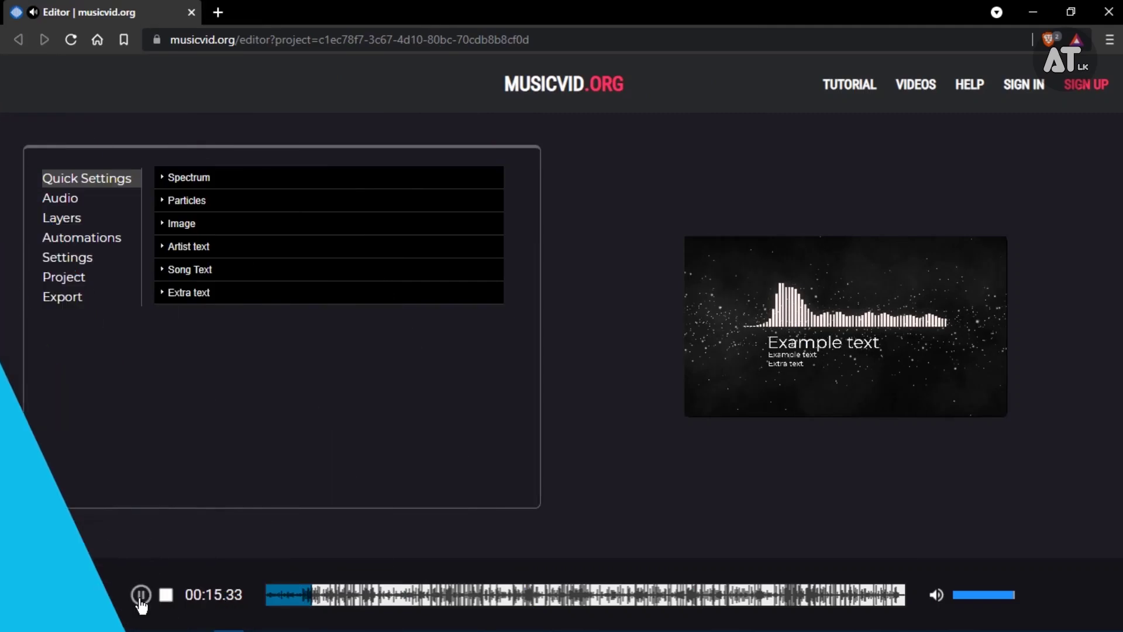
left_click(141, 594)
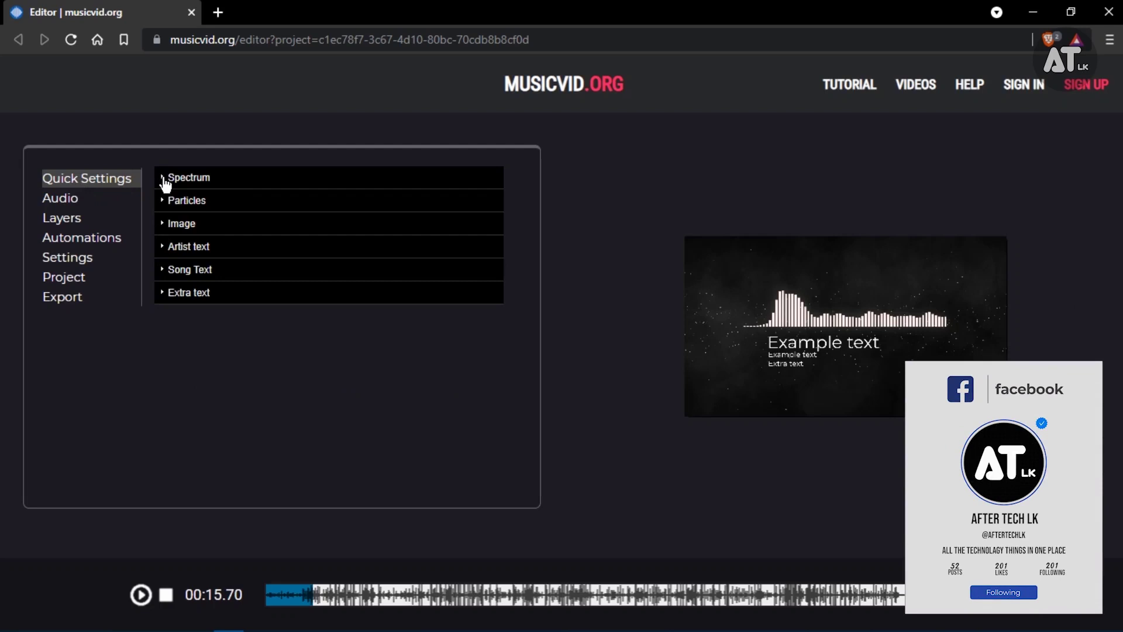
- Change the spectrum bars' colour to red, #ec1010
left_click(165, 181)
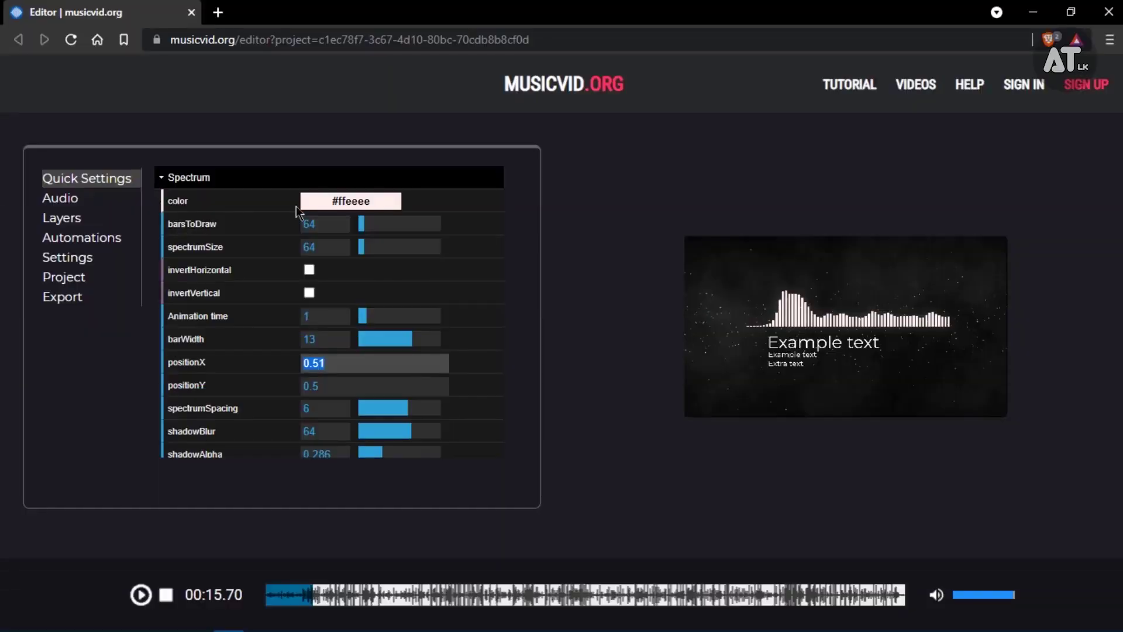
left_click(297, 208)
left_click(327, 202)
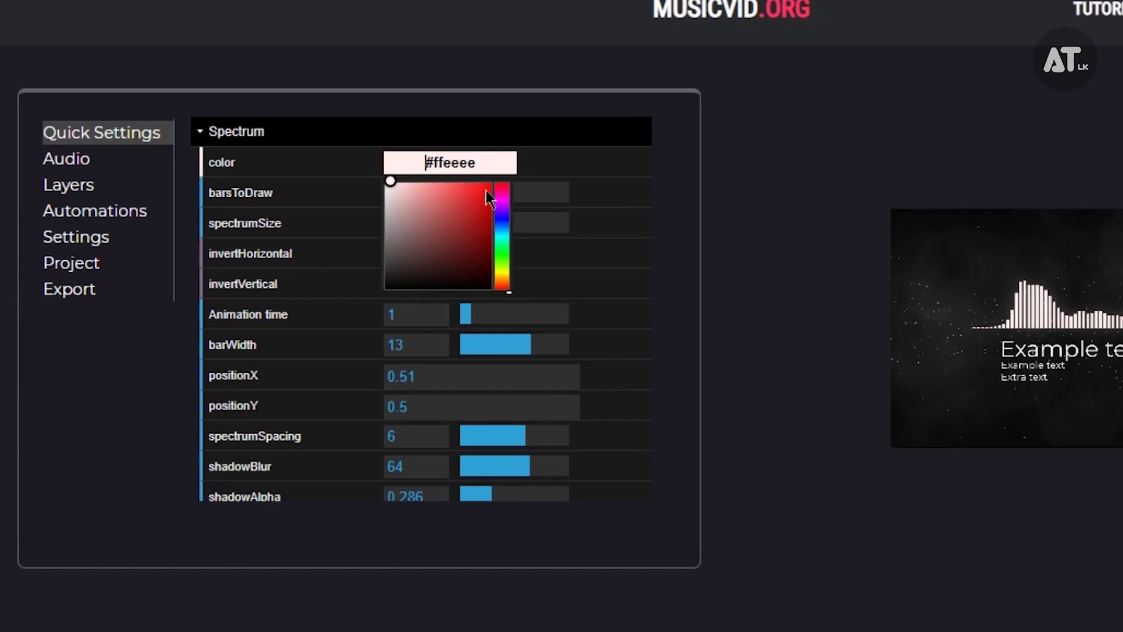
left_click(488, 188)
left_click(484, 188)
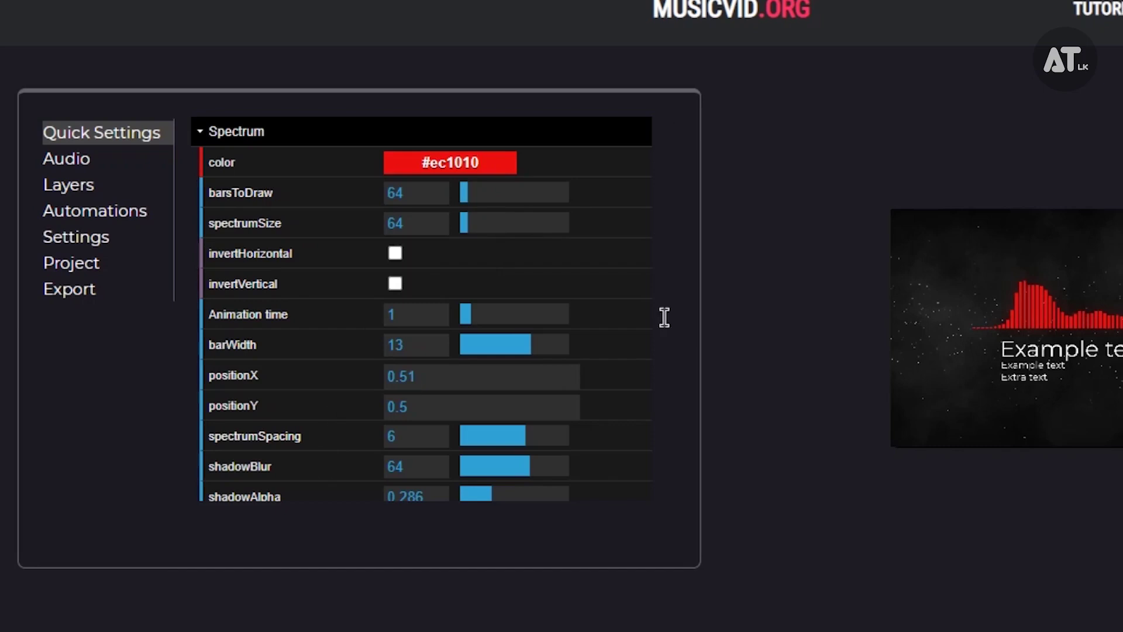
- Look through the remaining Spectrum options and the Particles and Image quick settings
scroll(671, 238, "down", 4)
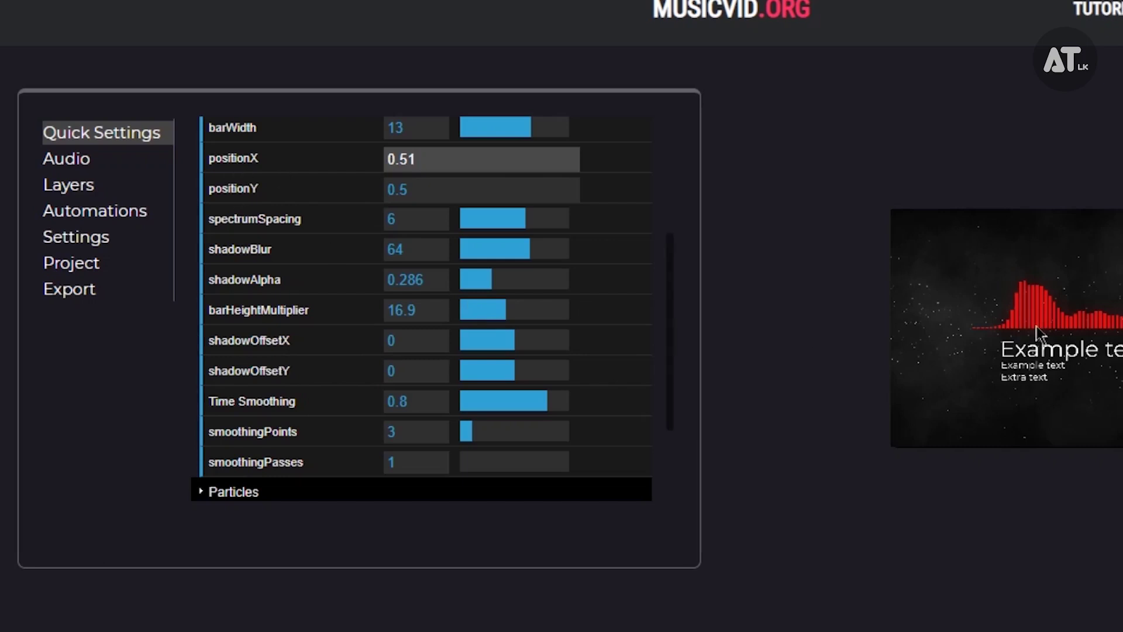
scroll(421, 310, "up", 4)
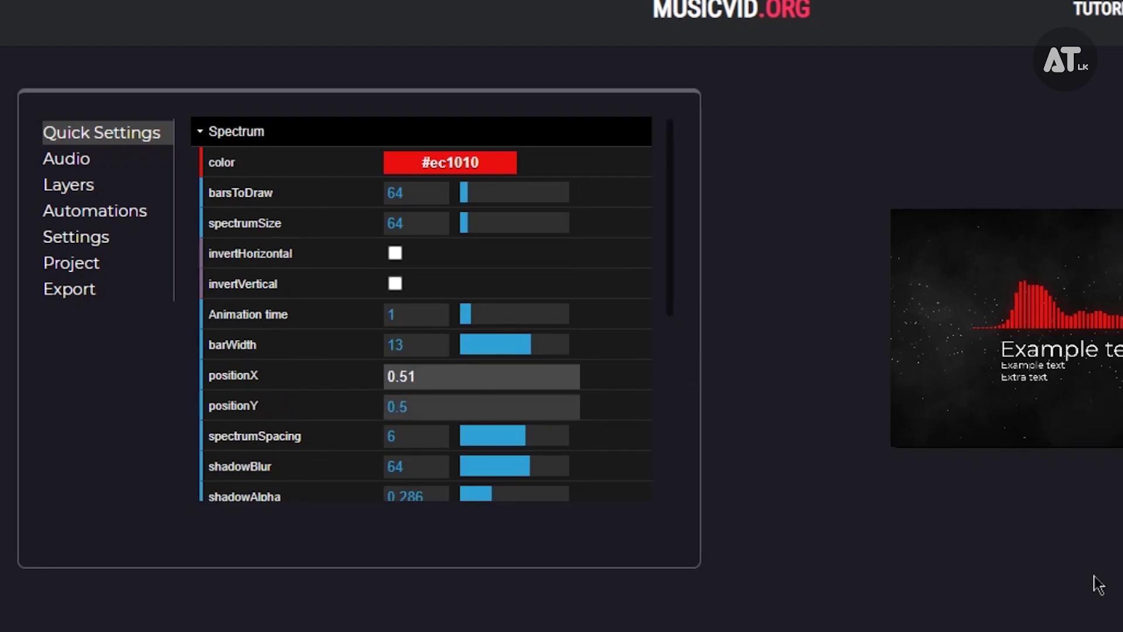
key("Tab")
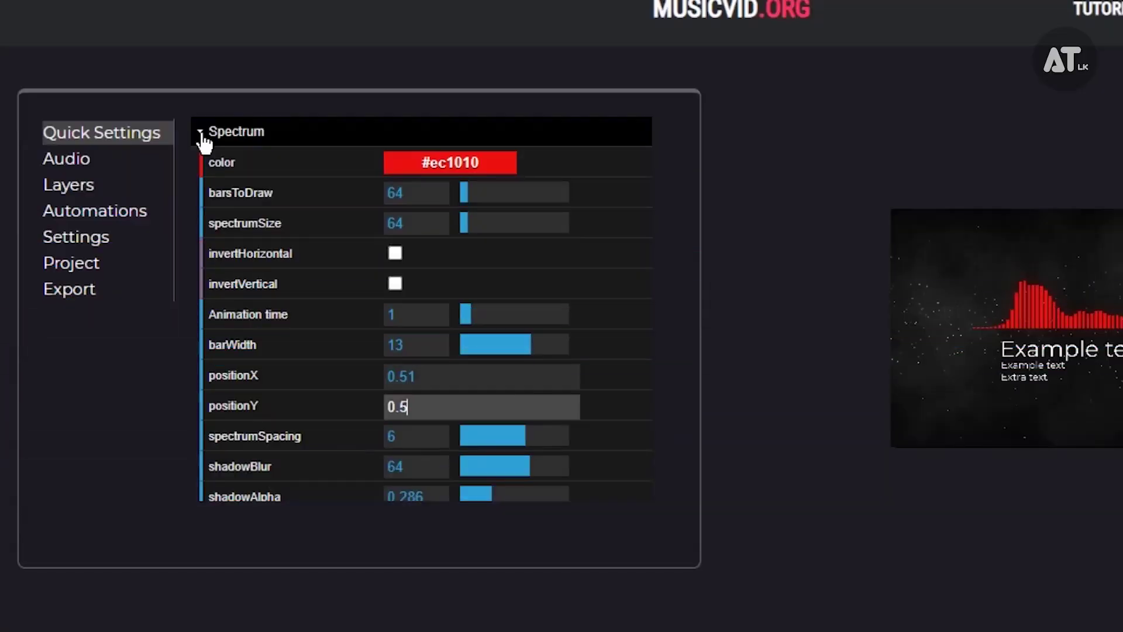
left_click(202, 134)
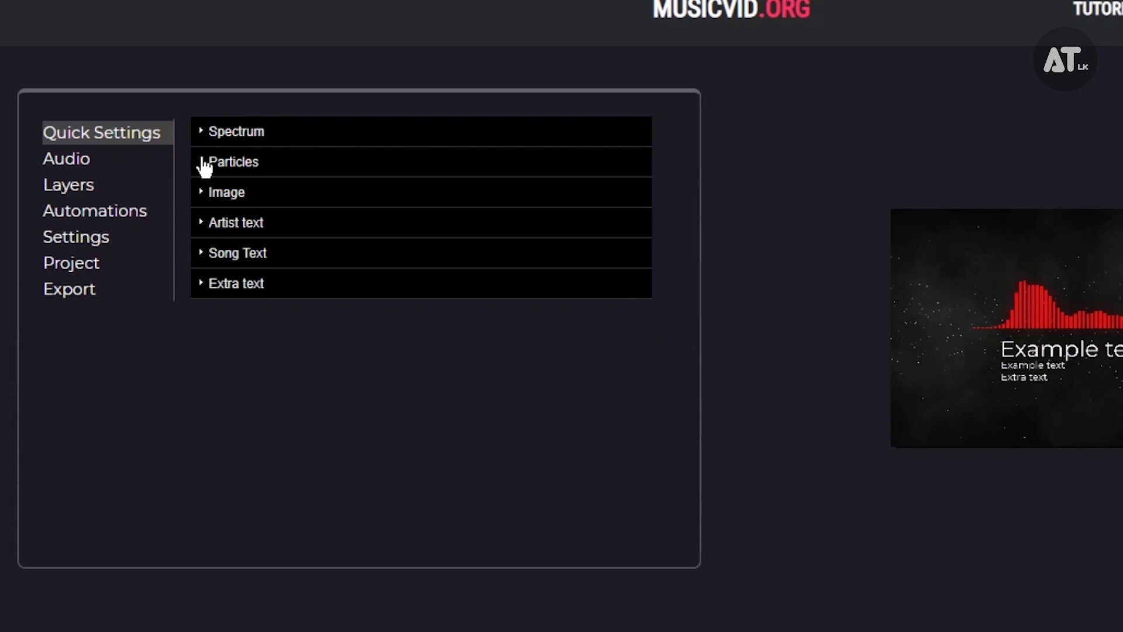
left_click(275, 171)
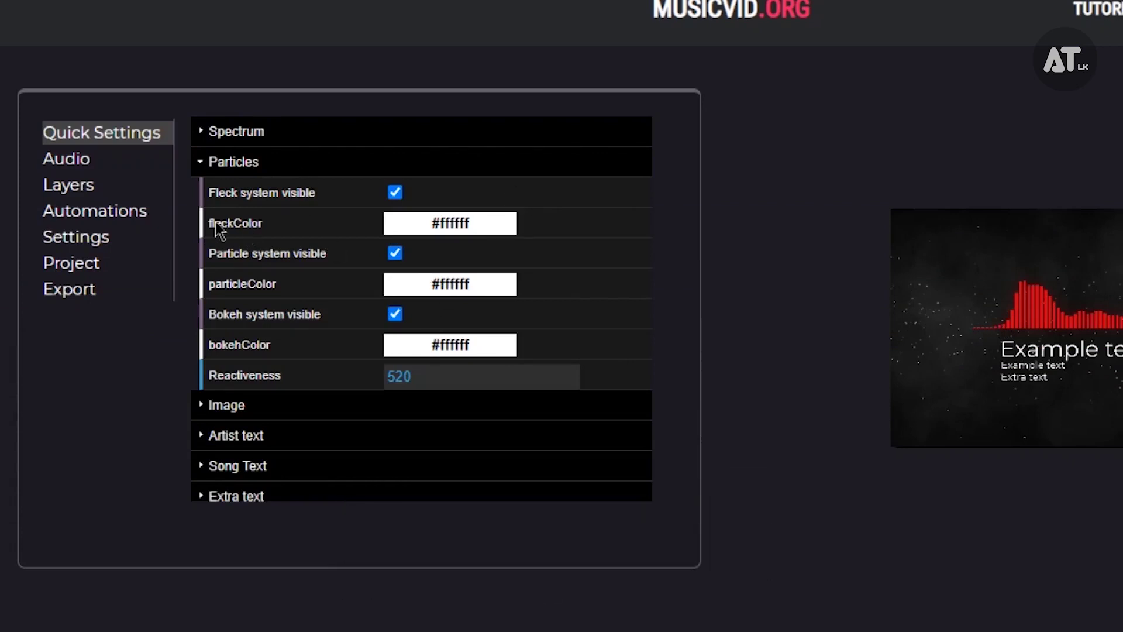
left_click(448, 223)
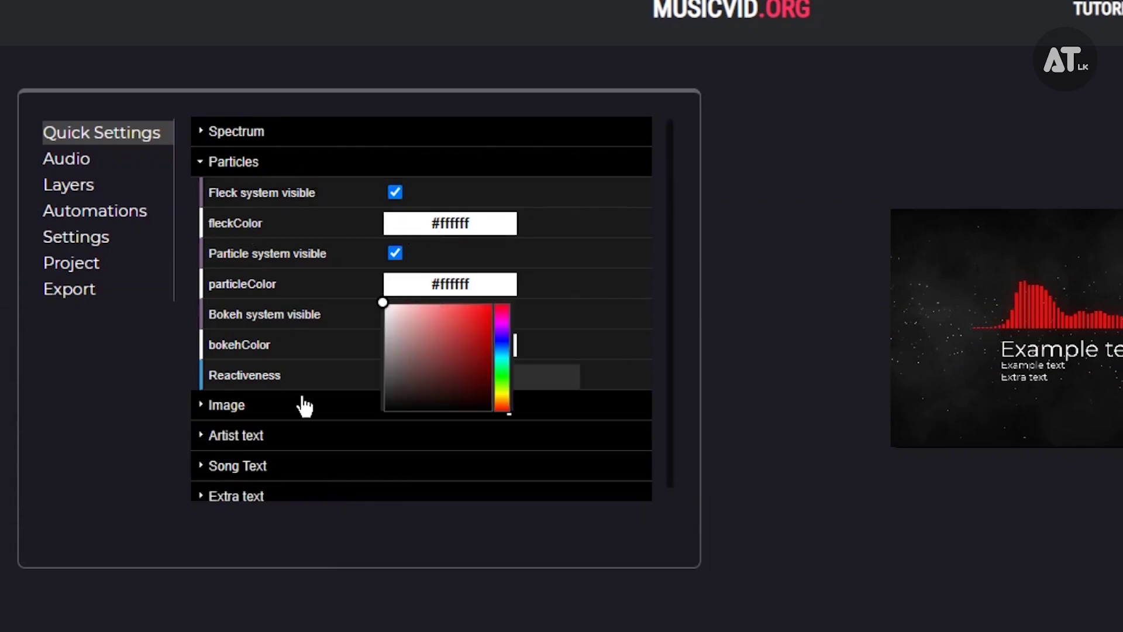
left_click(195, 192)
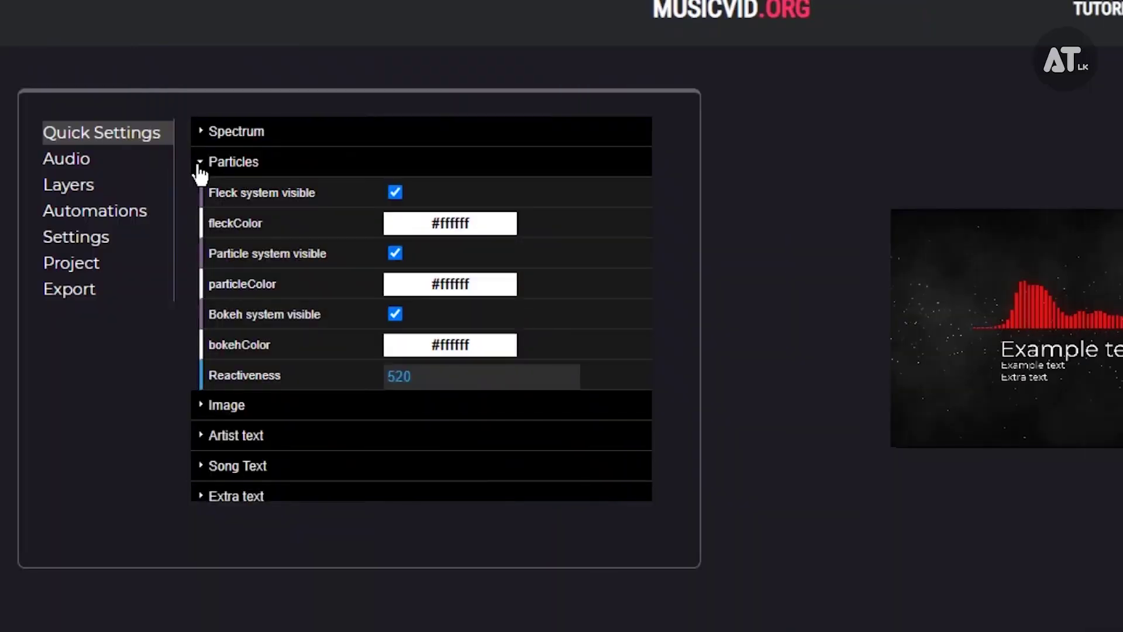
left_click(200, 167)
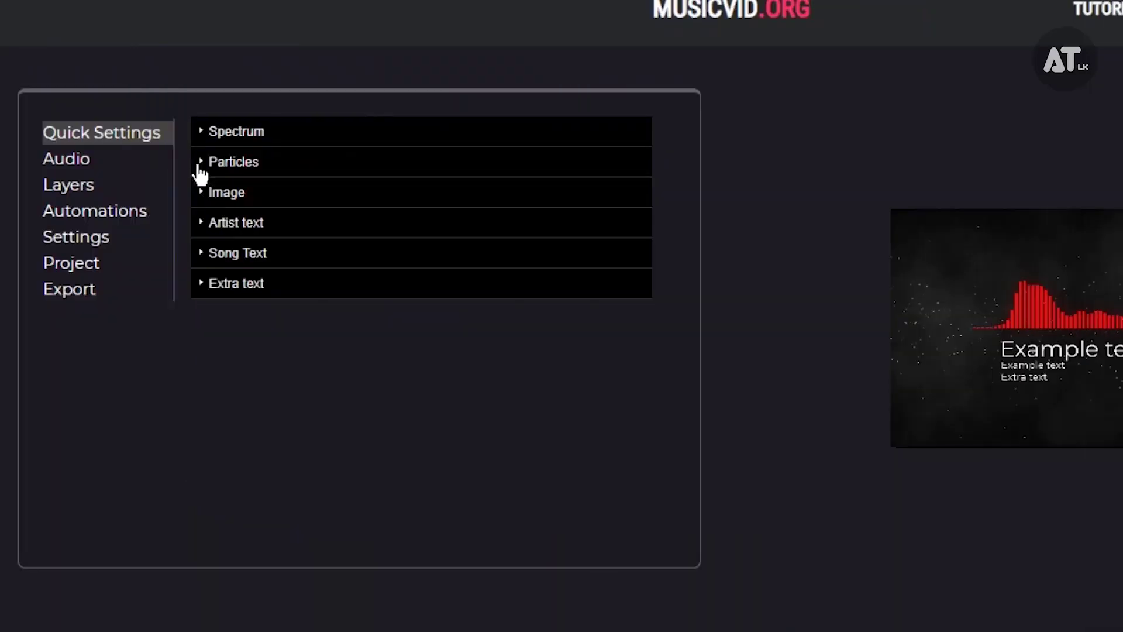
left_click(197, 201)
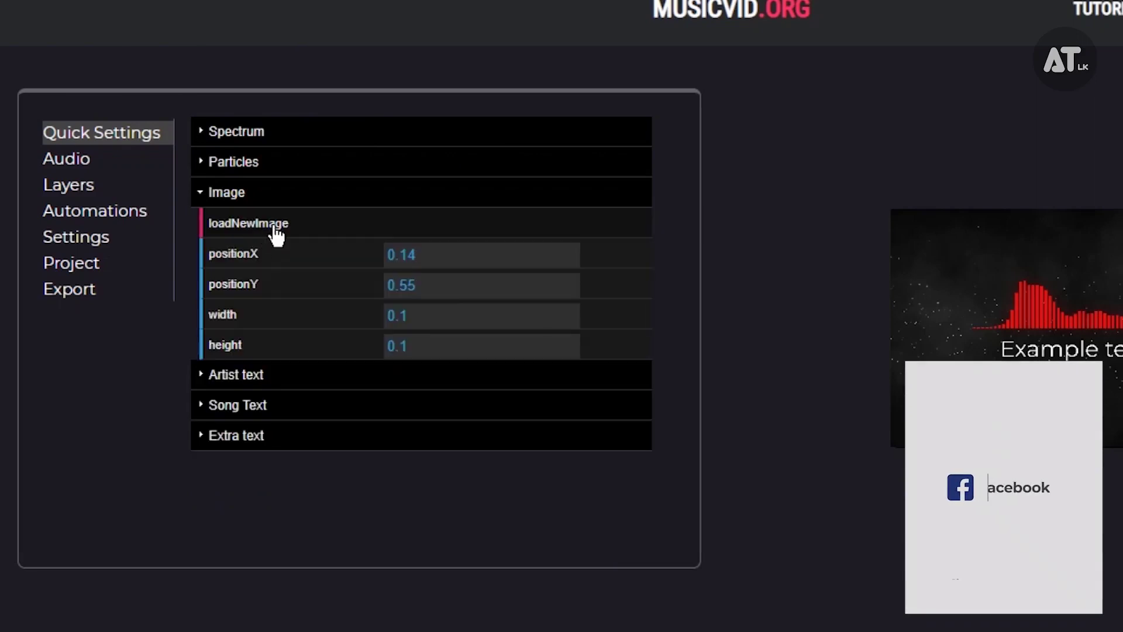
left_click(201, 196)
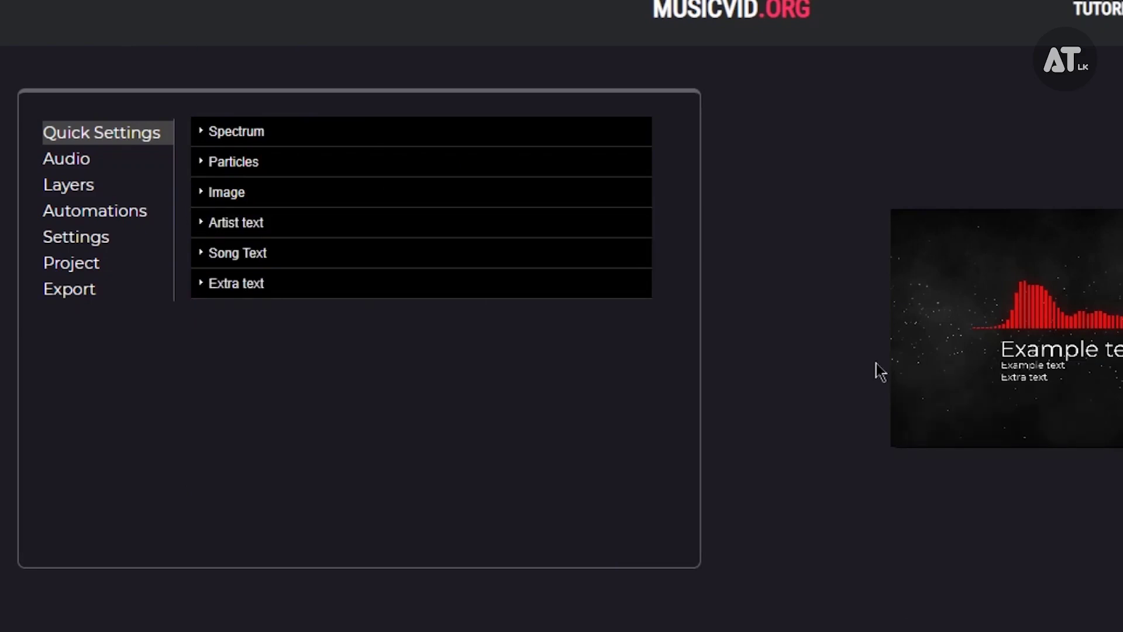
- Change the artist text of the visualizer to "Sub Urban"
left_click(1002, 356)
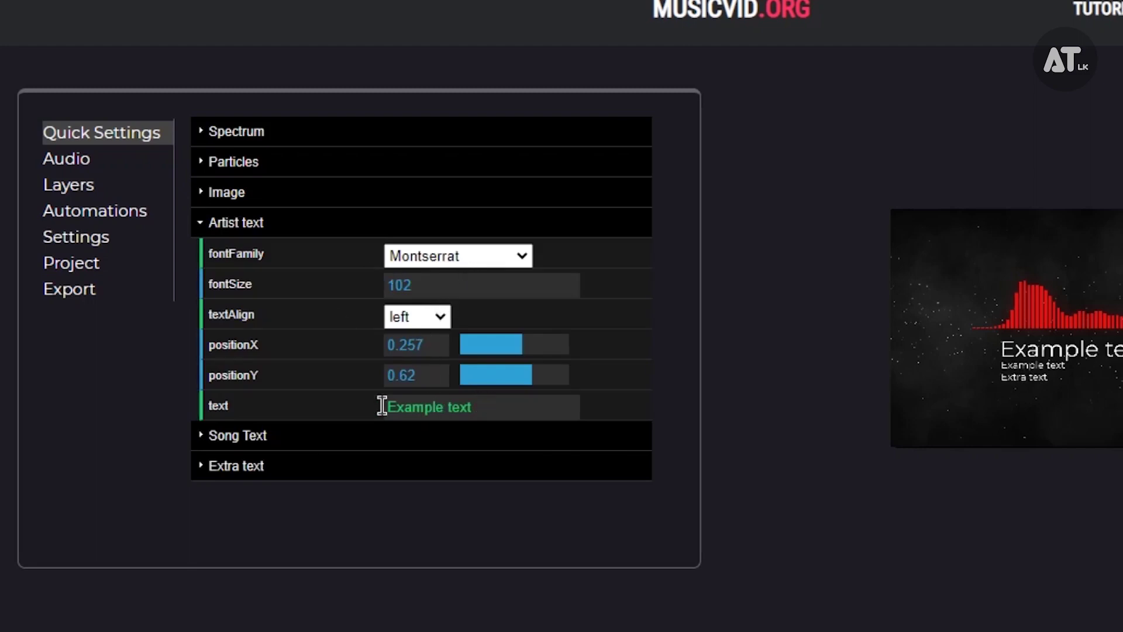
left_click(471, 408)
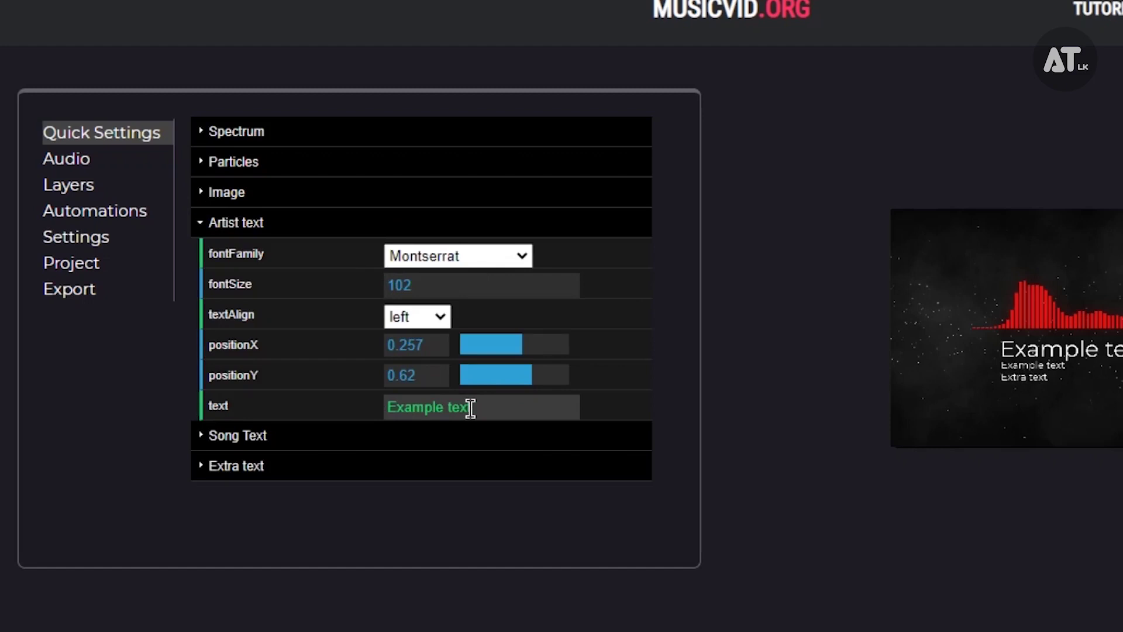
triple_click(470, 408)
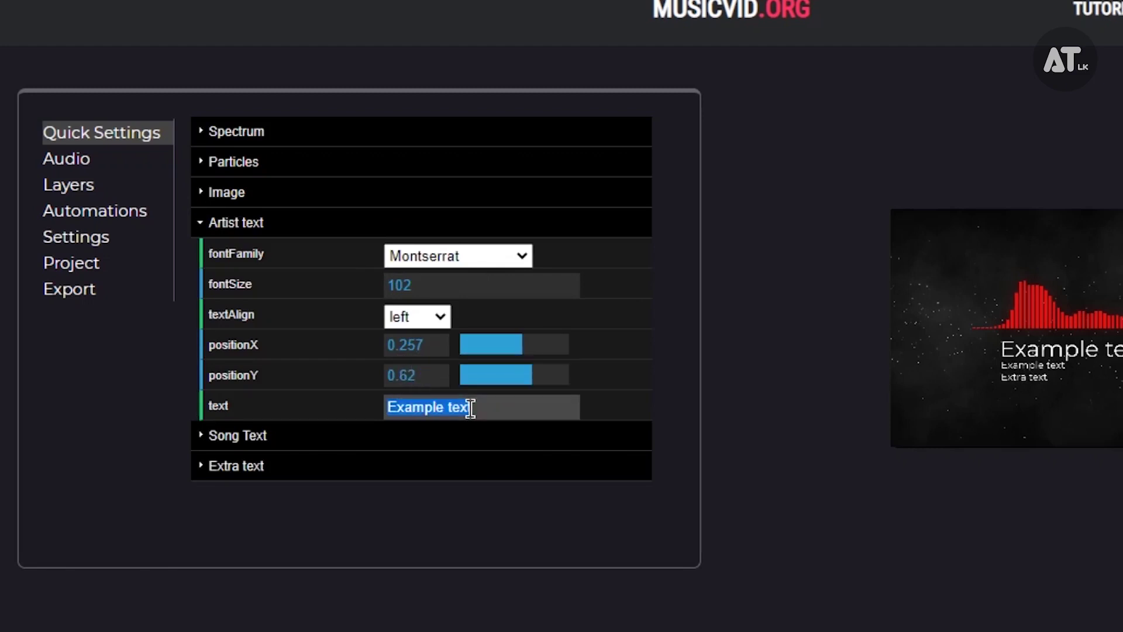
type("Sub")
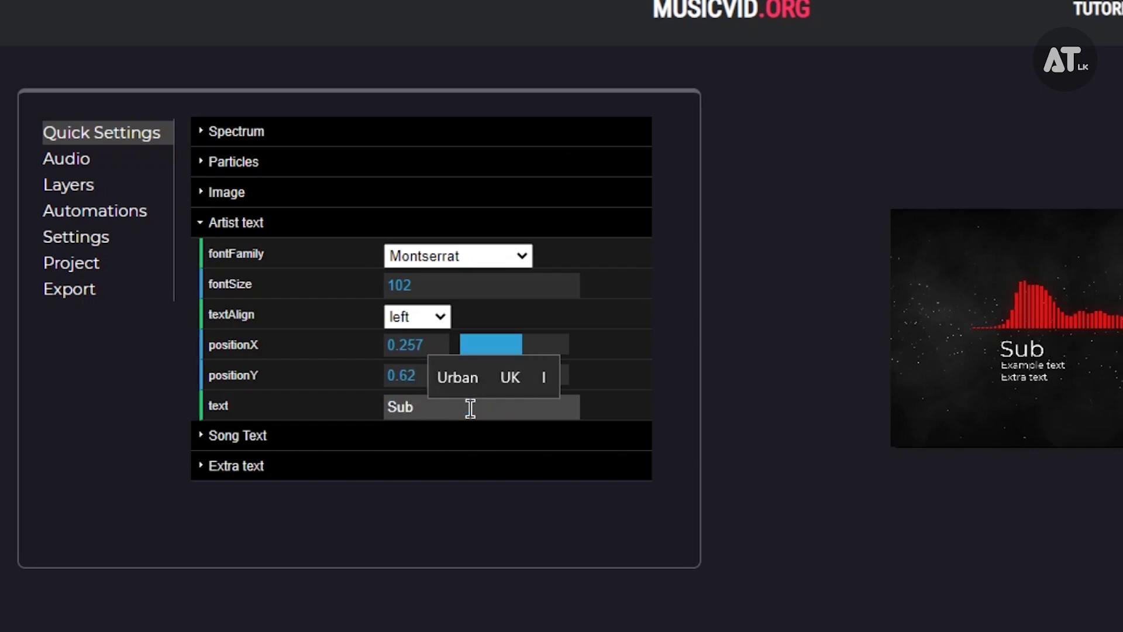
type(" Ur")
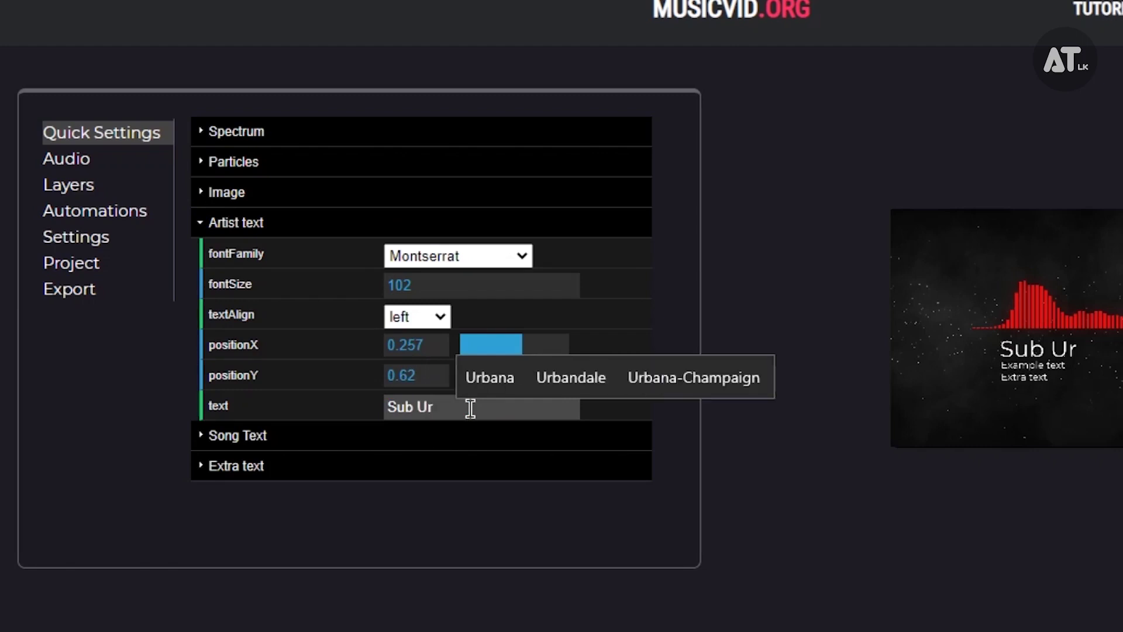
type("ban")
left_click(204, 230)
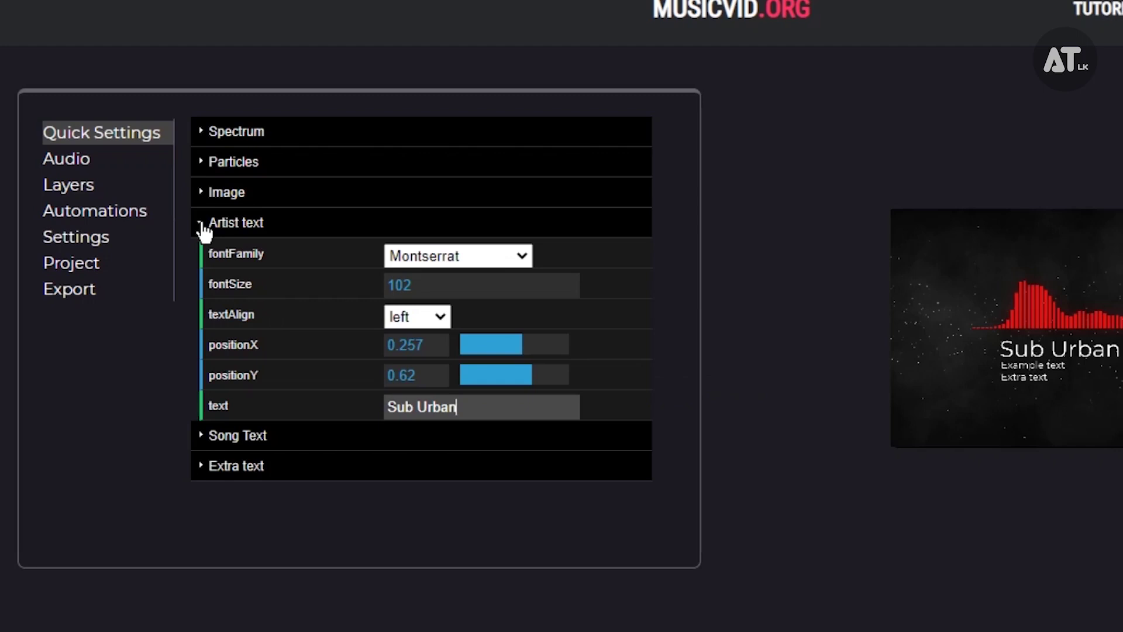
left_click(204, 229)
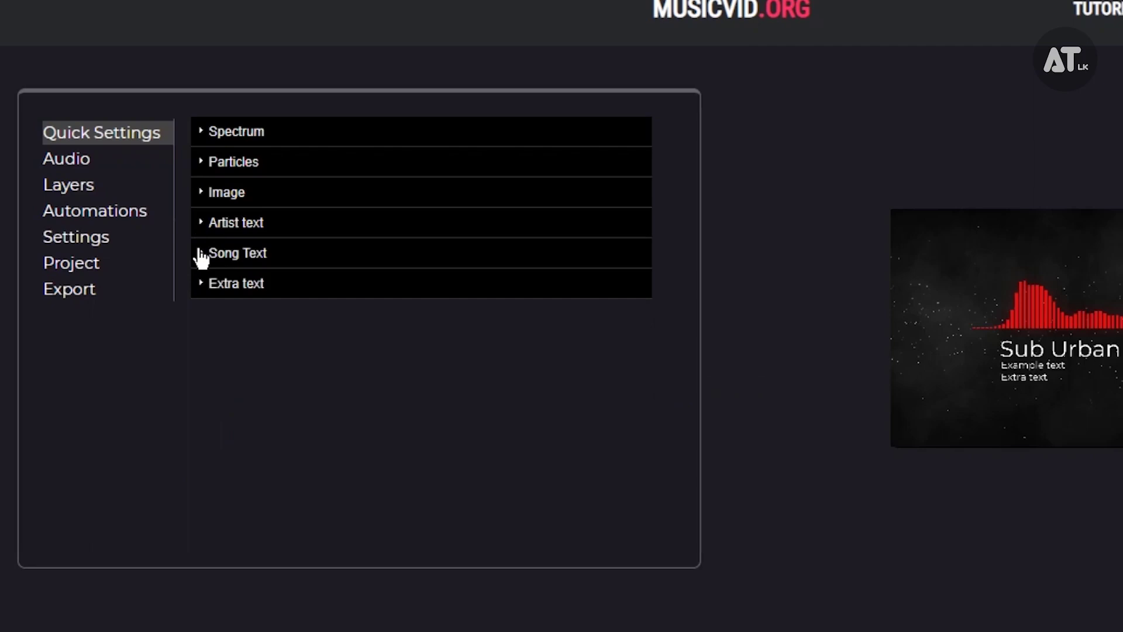
- Look through the Song Text, Layers and Audio options, and the project's Render settings and Camera and control settings
left_click(201, 256)
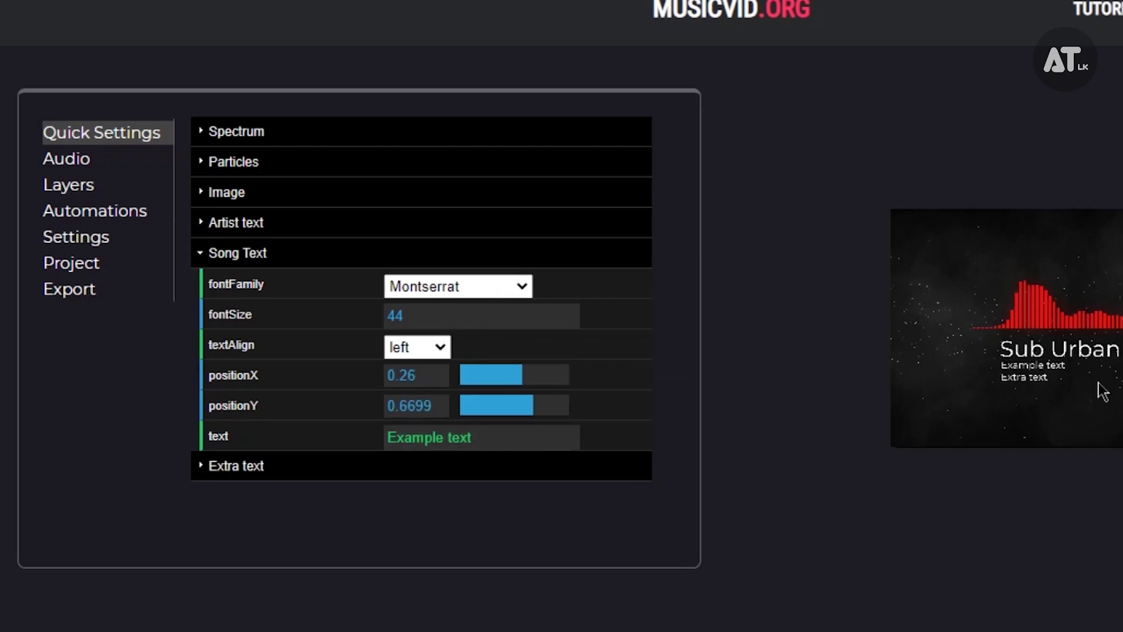
left_click(1028, 392)
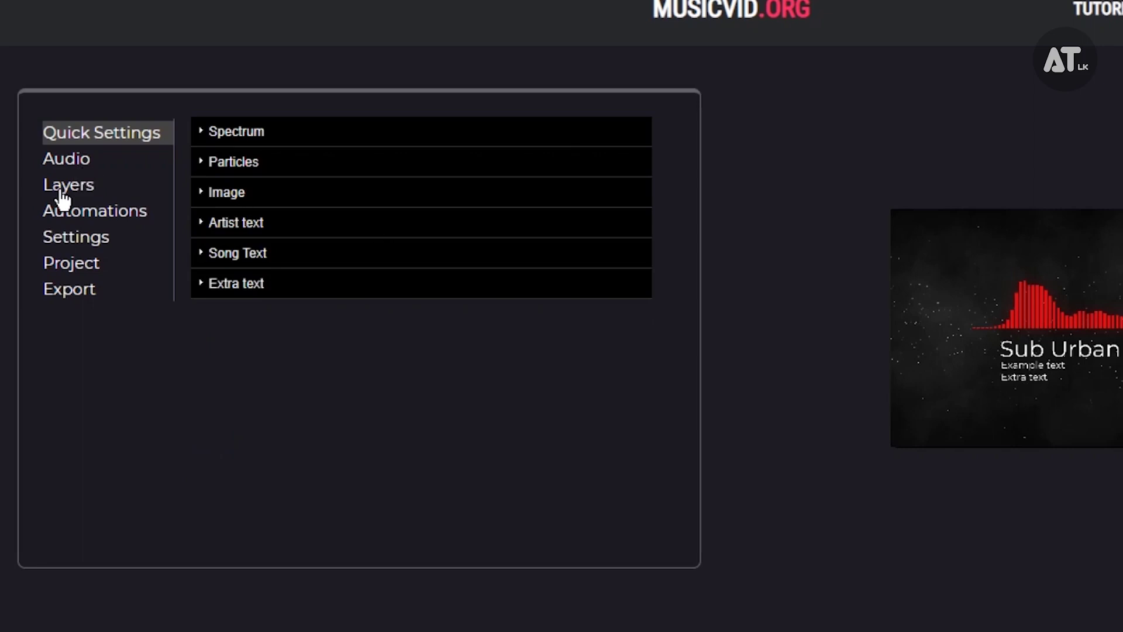
left_click(103, 188)
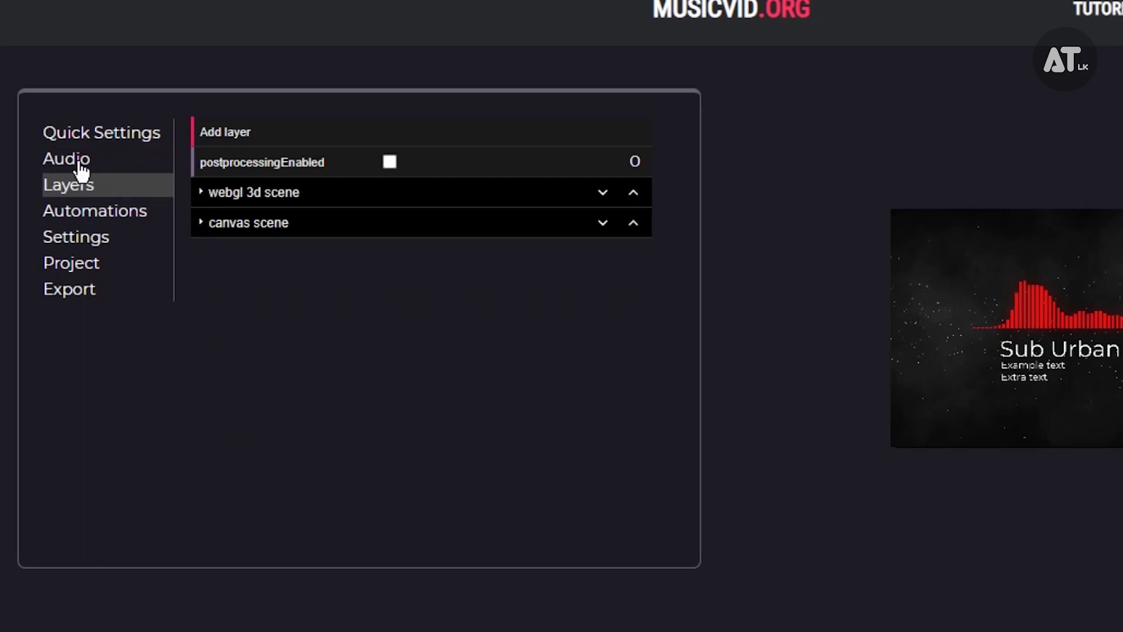
left_click(82, 169)
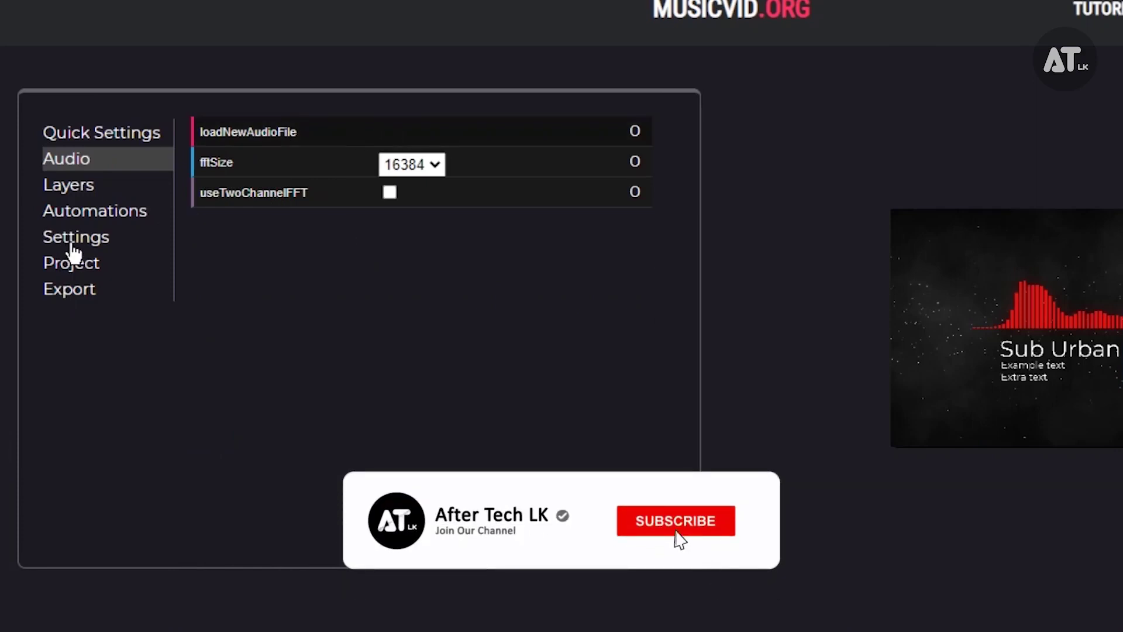
left_click(100, 193)
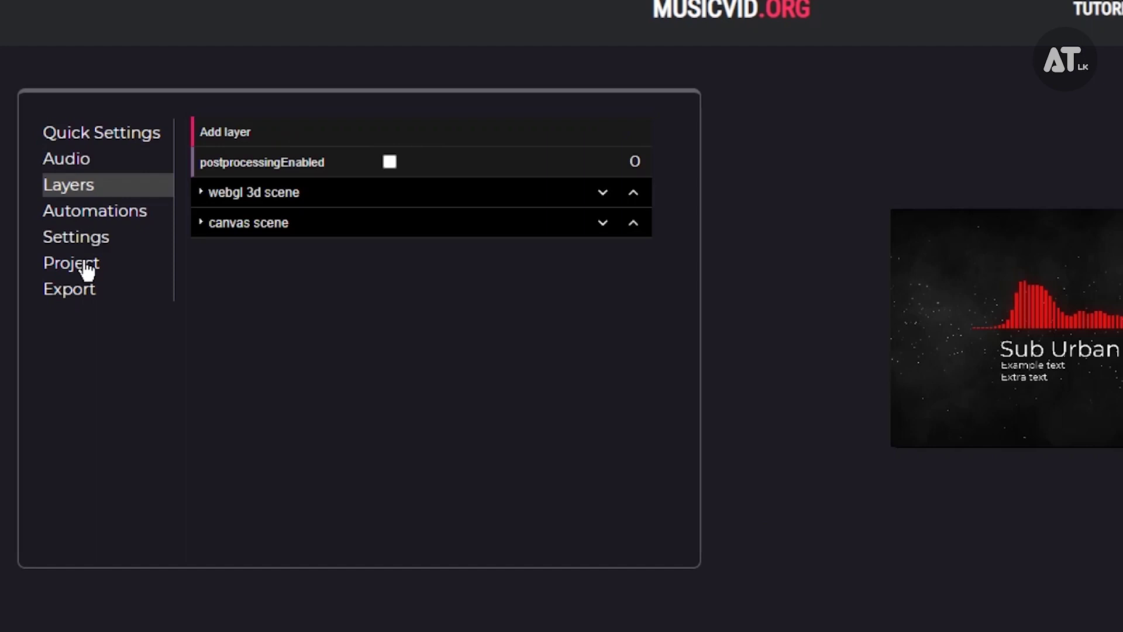
left_click(82, 238)
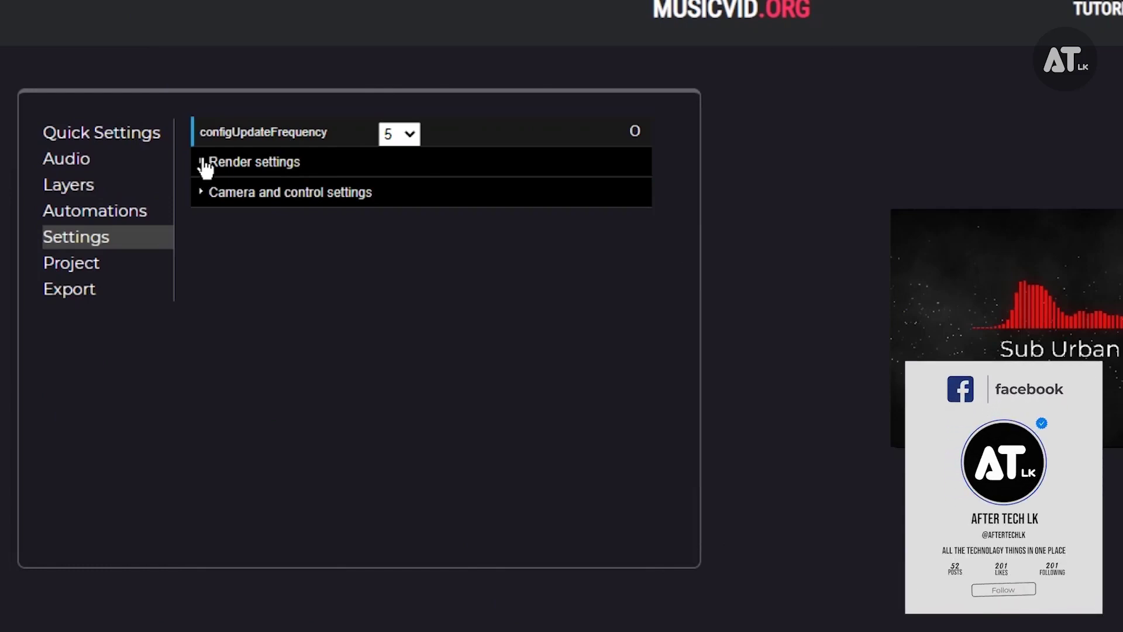
left_click(204, 163)
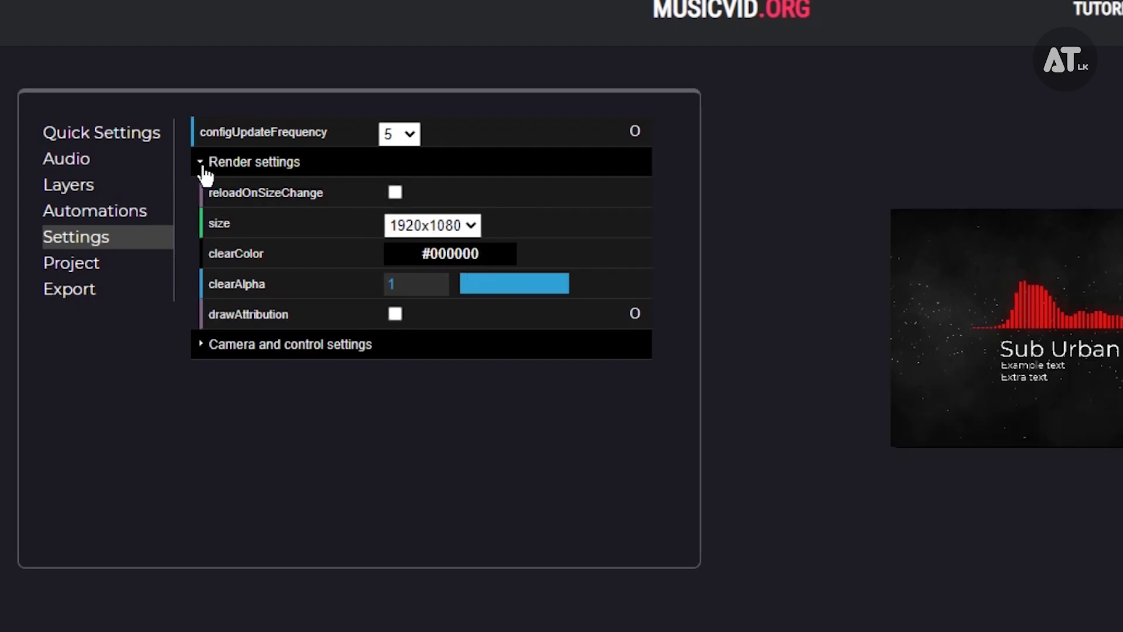
key("Tab")
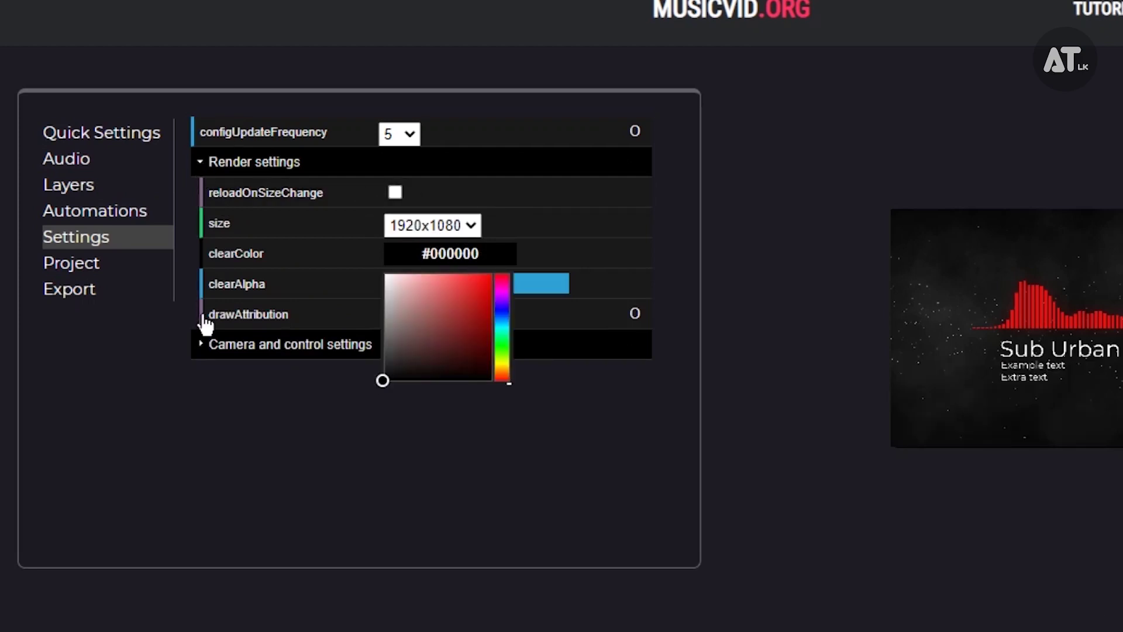
left_click(202, 324)
left_click(202, 162)
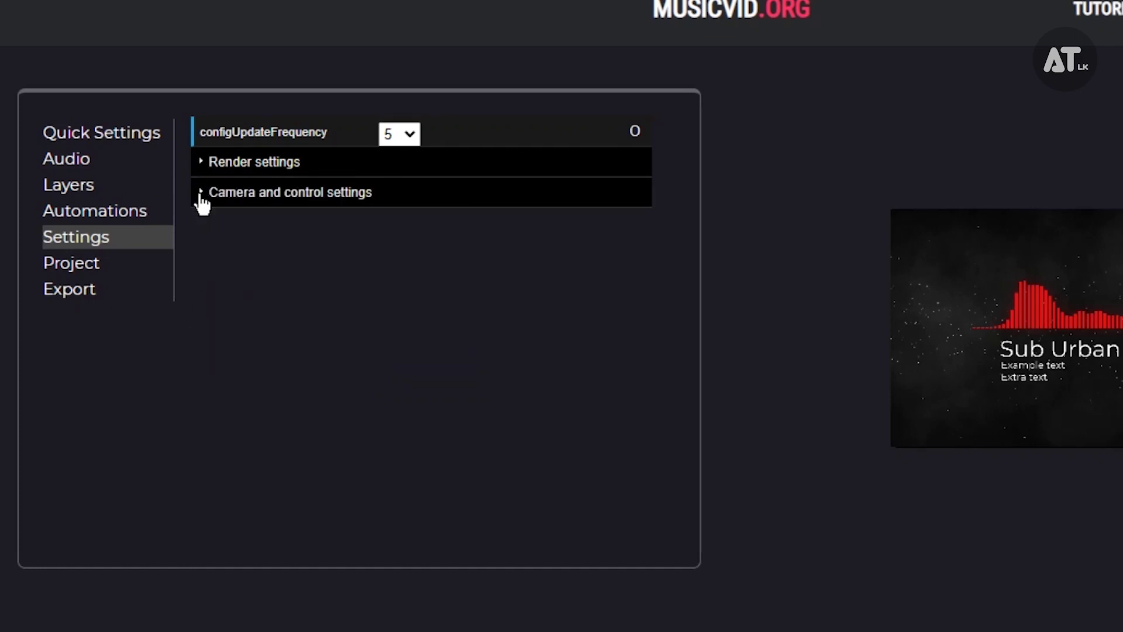
left_click(202, 196)
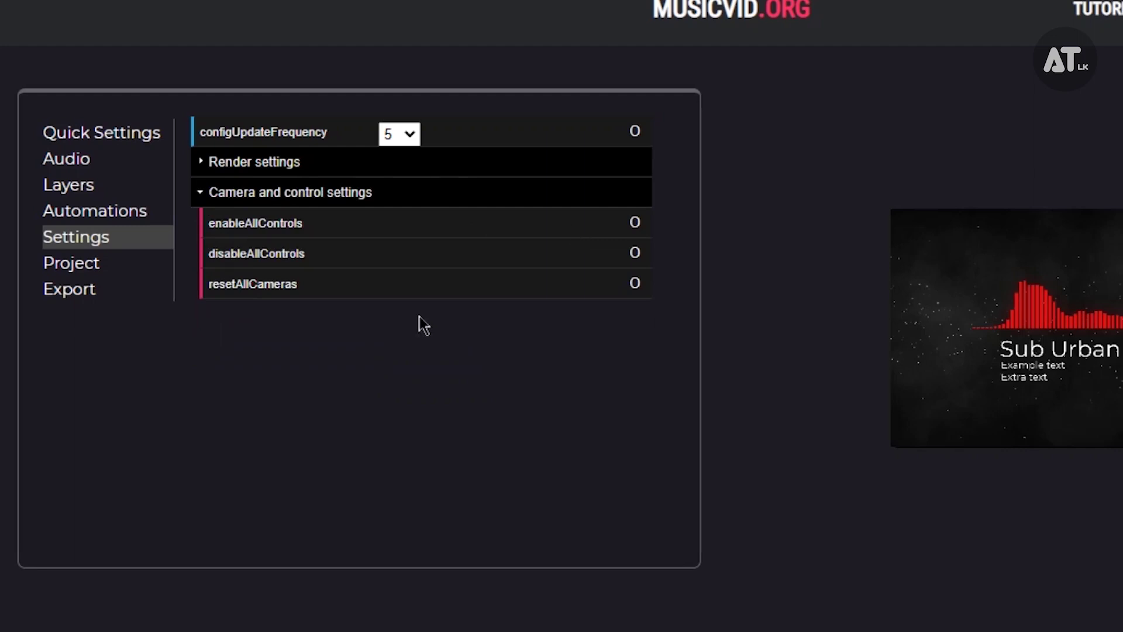
left_click(197, 199)
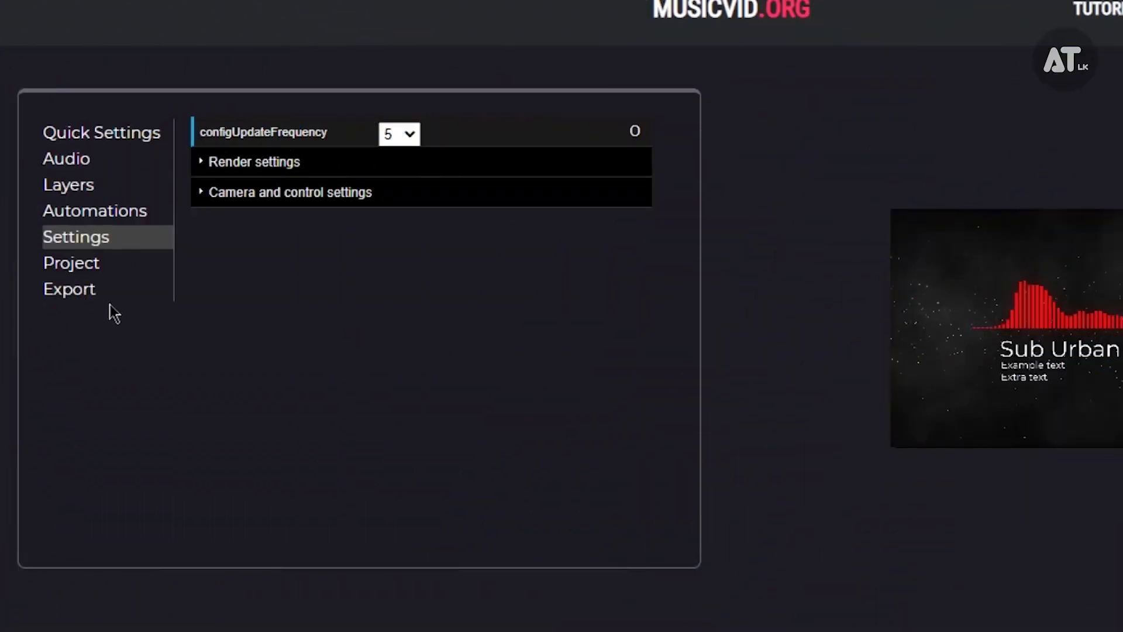
- Start exporting the video as myvid.mp4 at 60 fps with the ultrafast preset, accepting the attribution notice
left_click(71, 291)
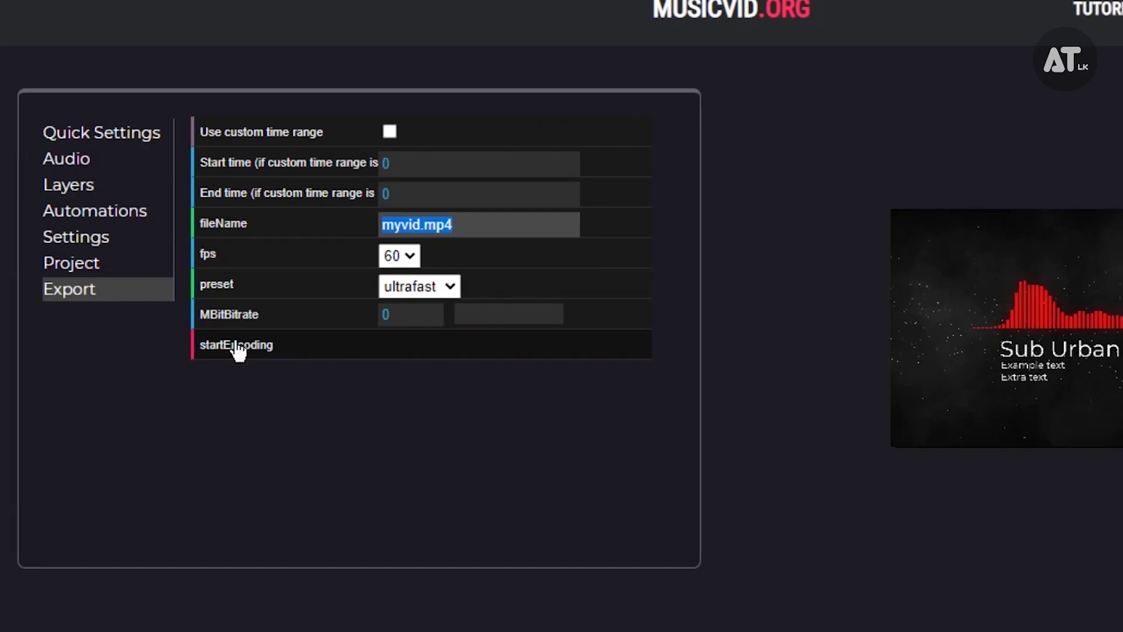
left_click(237, 345)
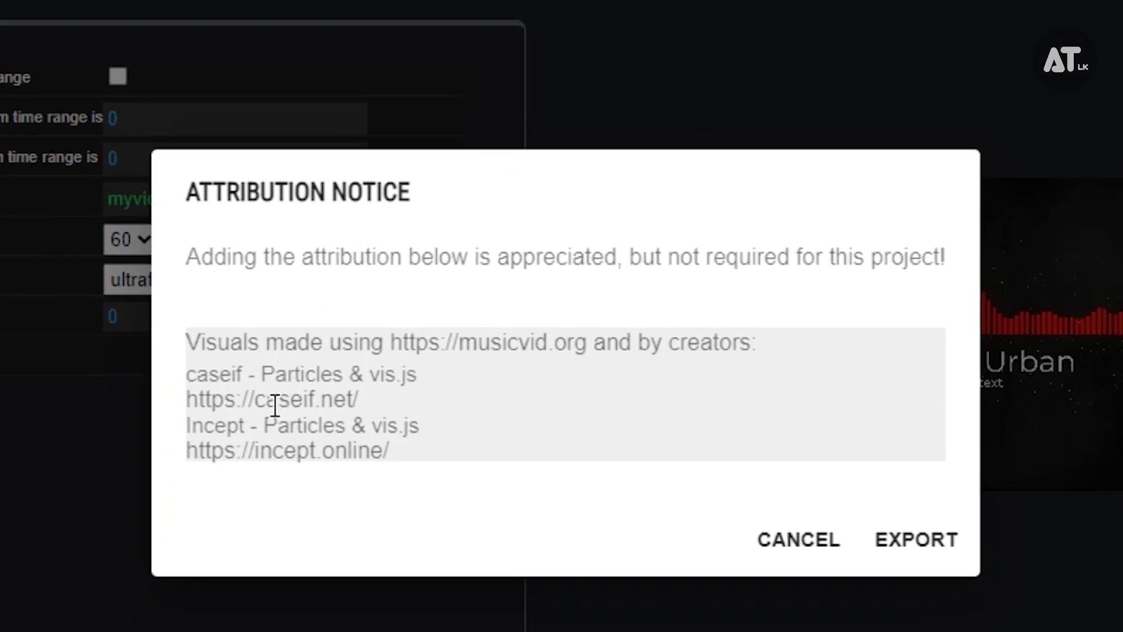
triple_click(649, 404)
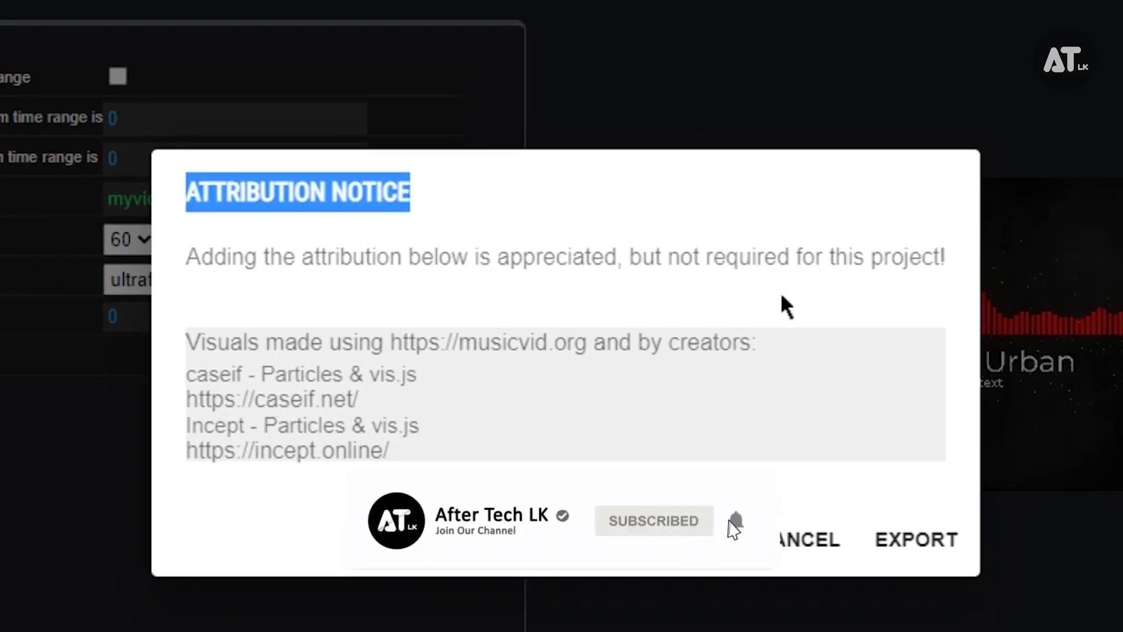
left_click(426, 331)
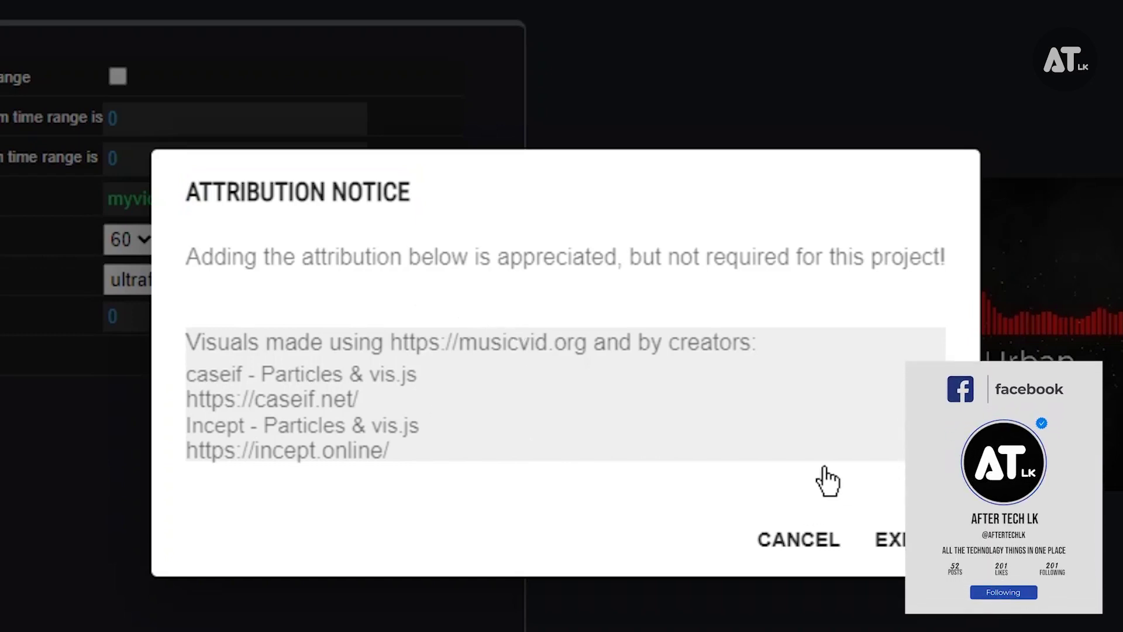
key("Tab")
key("Tab")
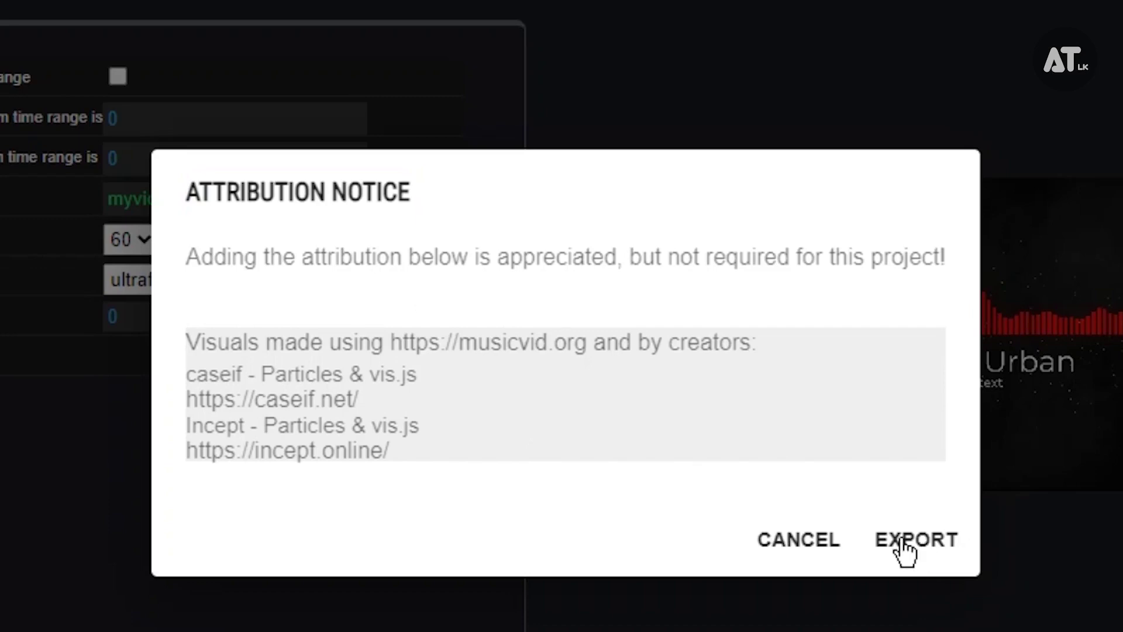
left_click(904, 546)
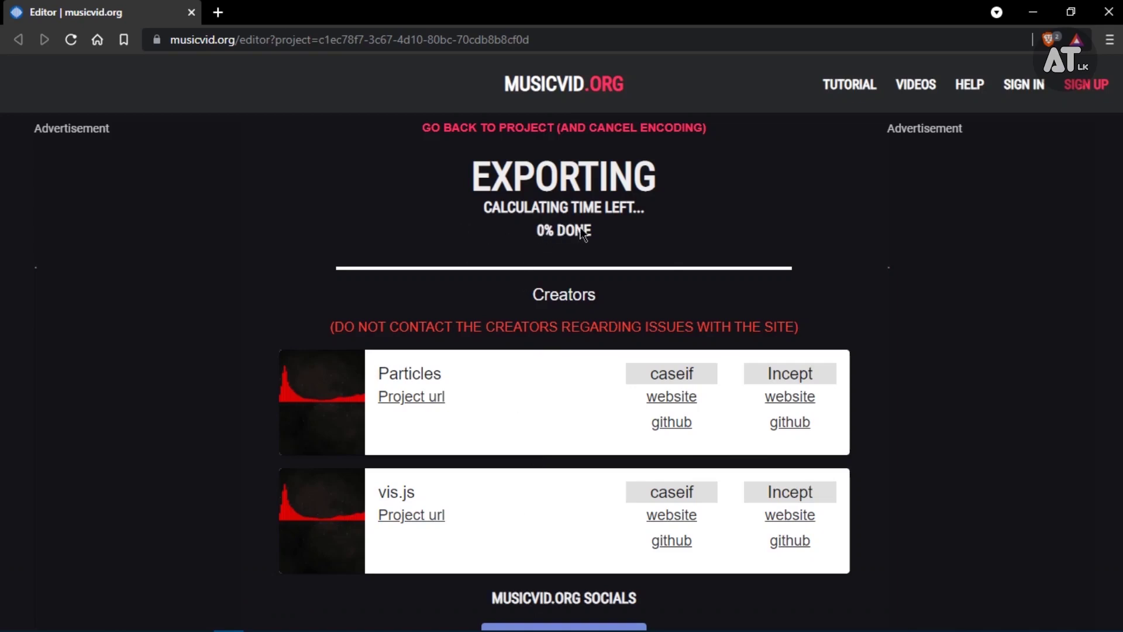
left_click_drag(537, 230, 585, 231)
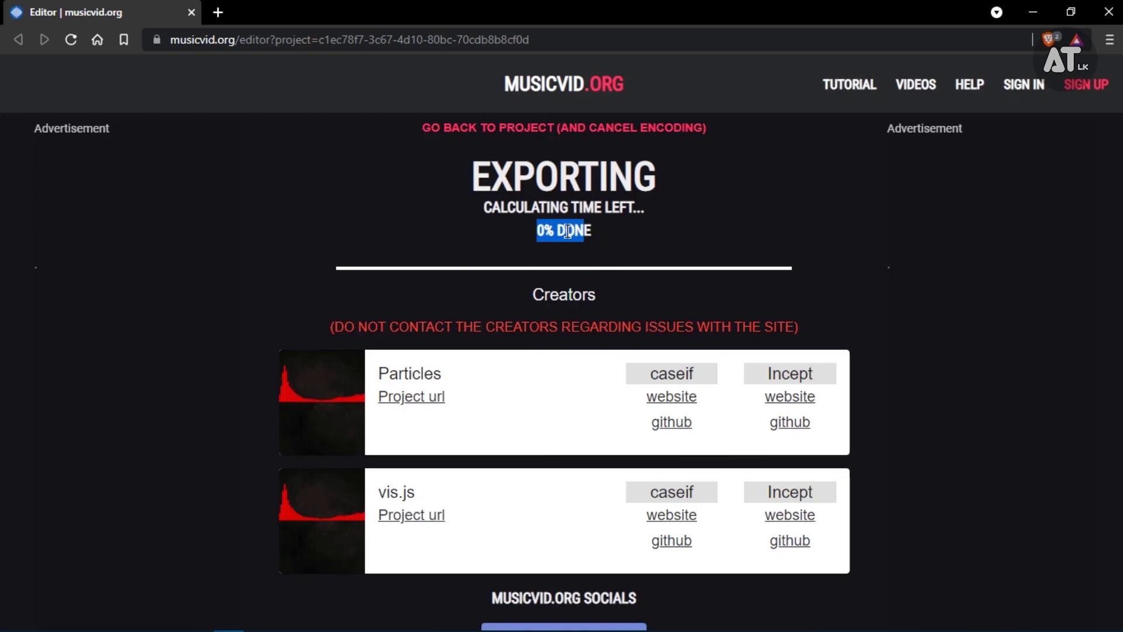
left_click(567, 231)
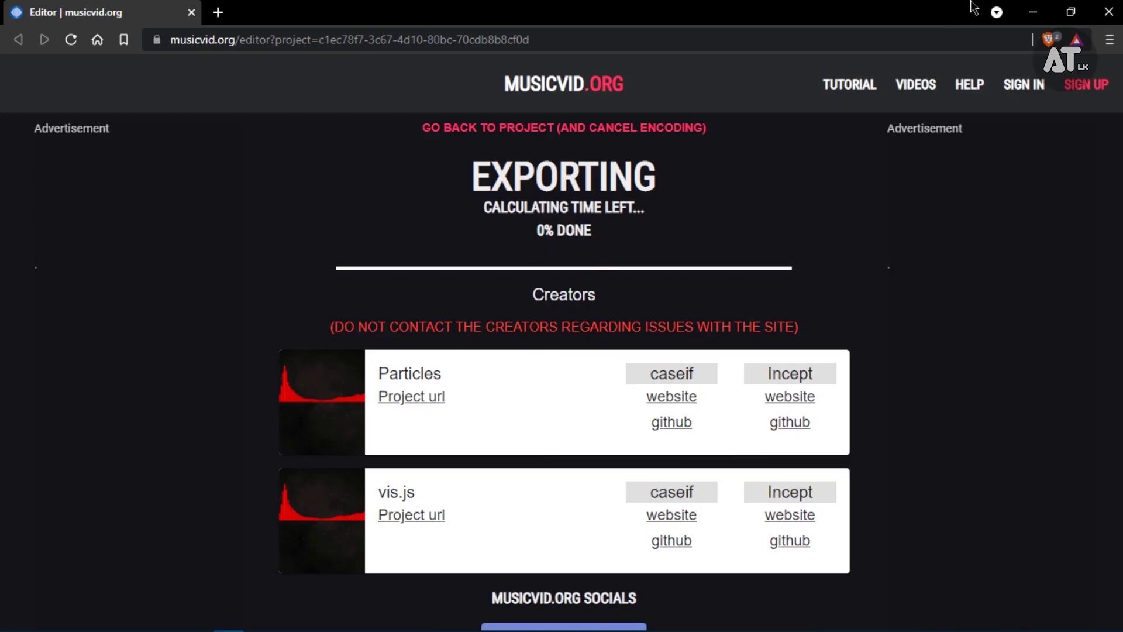